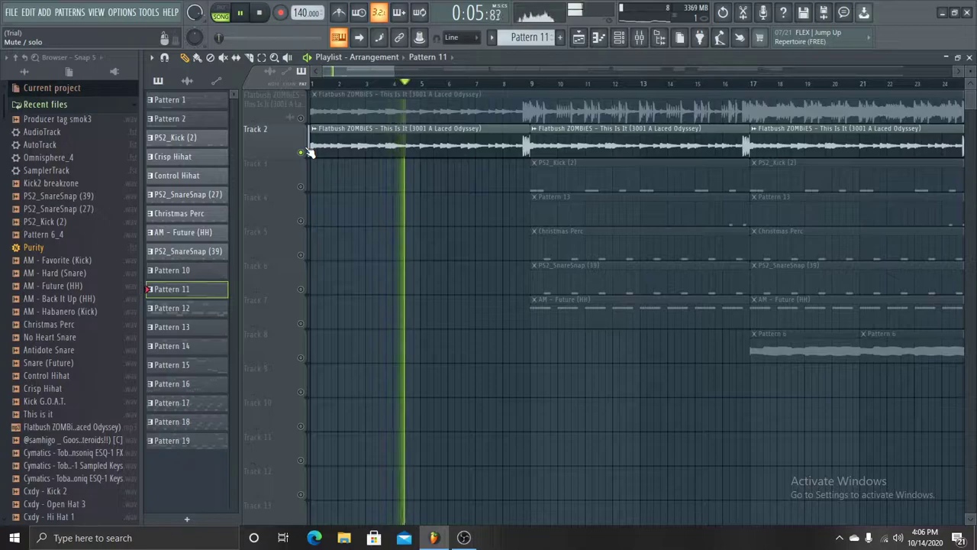
# Step: Stop playback, end the solo on Track 2 and keep Track 1 muted in the playlist
pyautogui.press('space')
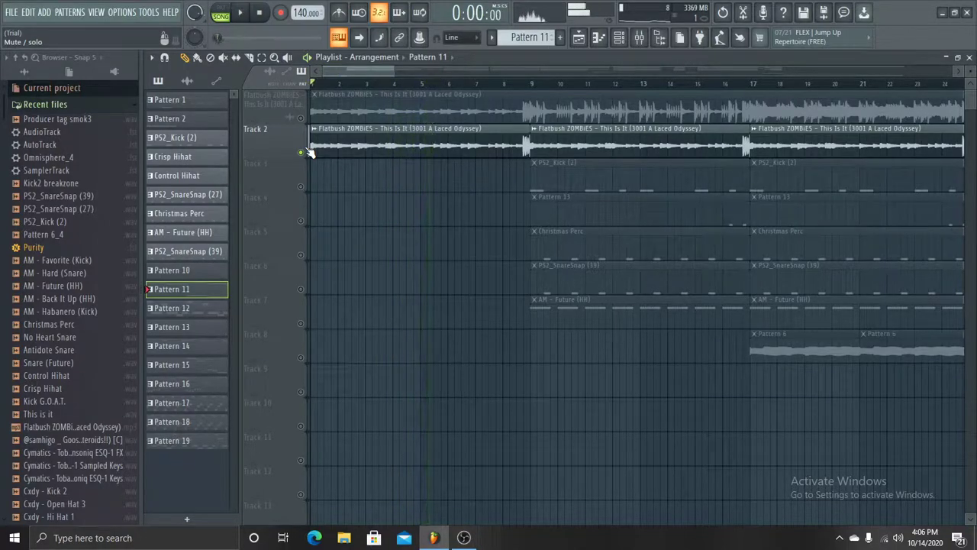
pyautogui.keyDown('ctrl'); pyautogui.click(300, 152); pyautogui.keyUp('ctrl')
pyautogui.click(300, 117)
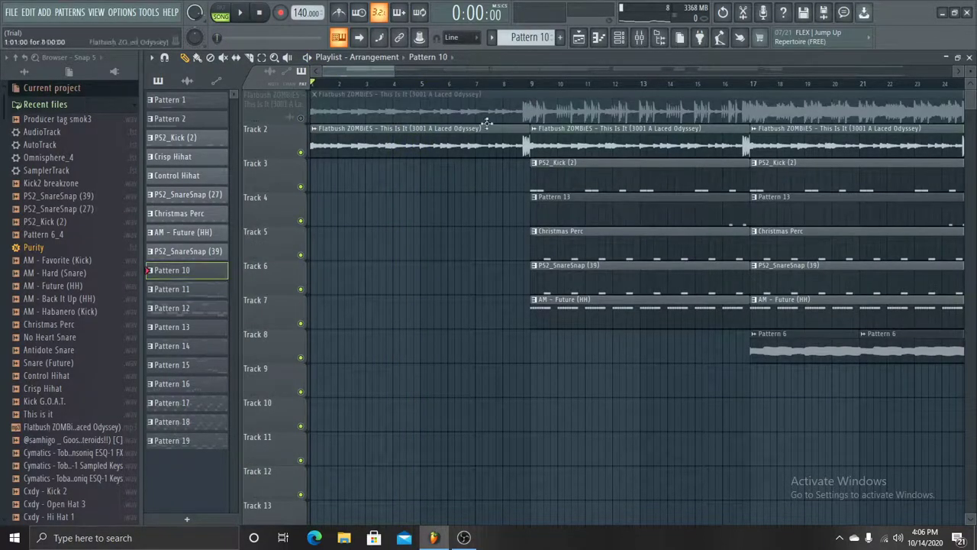
# Step: Open the Omnisphere_4 instrument from the channel rack to view its sound, and close it again
pyautogui.click(617, 40)
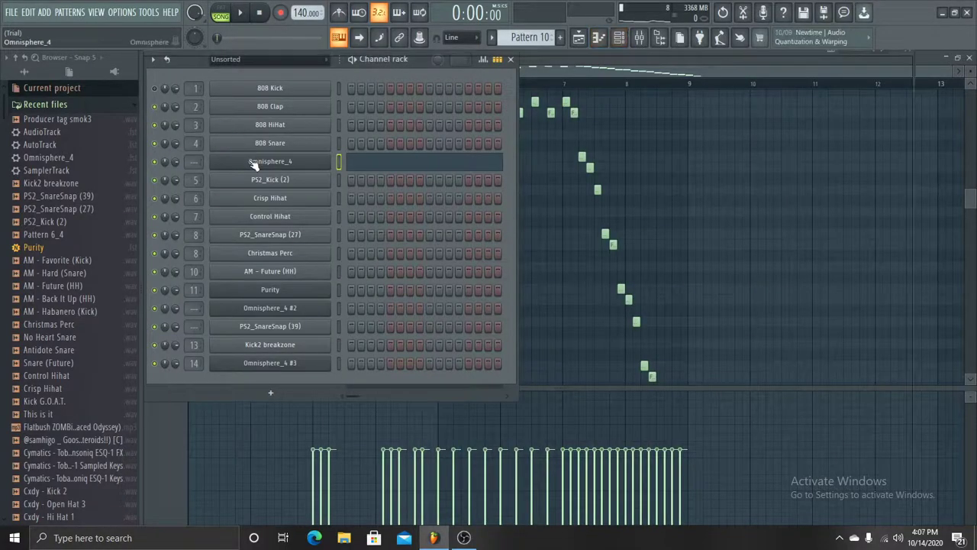
pyautogui.click(254, 163)
pyautogui.click(919, 55)
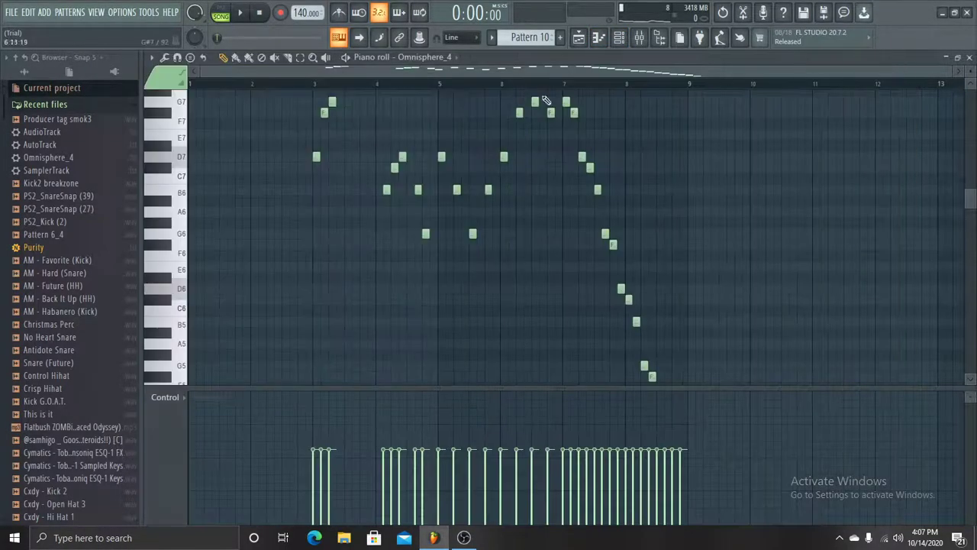
# Step: Play Pattern 10's Omnisphere_4 melody in pattern mode from bar 3, examine its notes and stop playback
pyautogui.moveTo(323, 88); pyautogui.dragTo(335, 92)
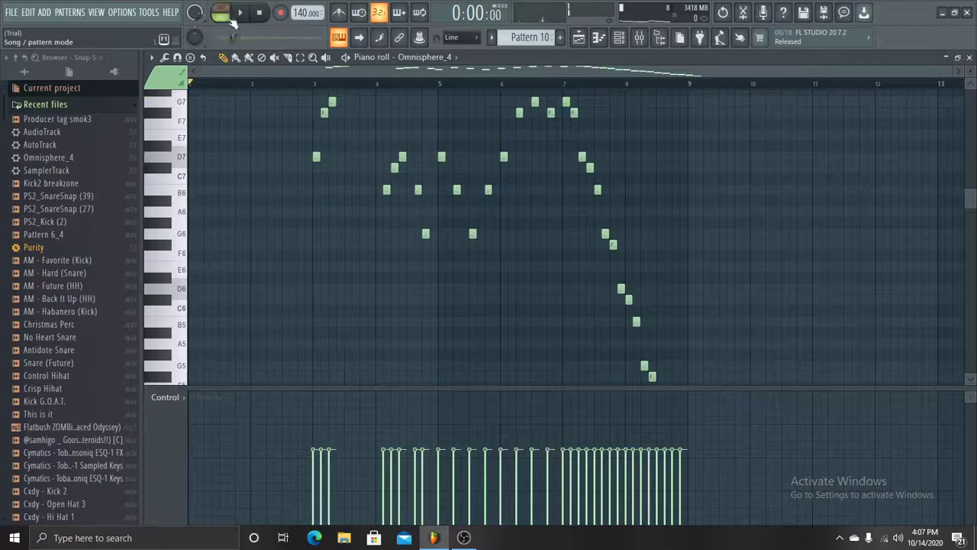
pyautogui.click(313, 87)
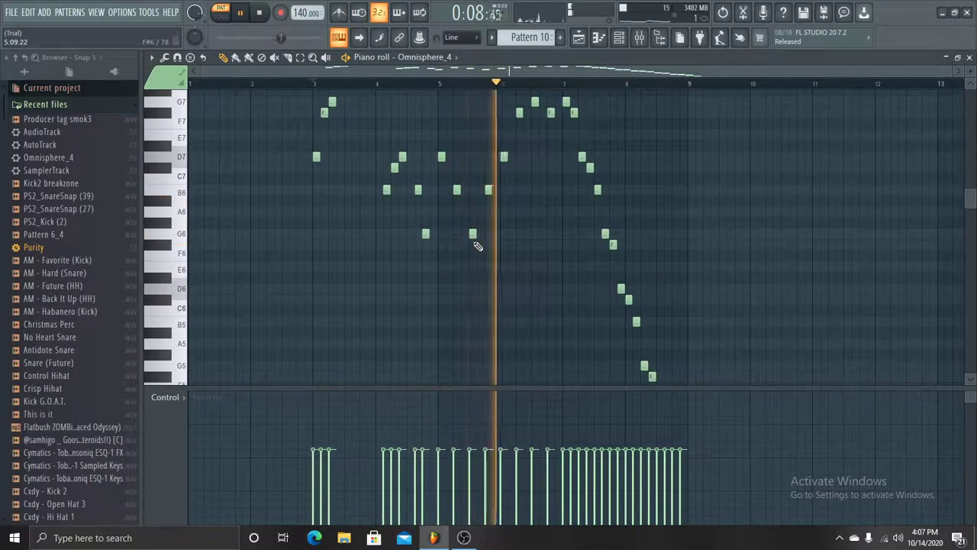
pyautogui.scroll(1, 518, 235)
pyautogui.scroll(1, 518, 235)
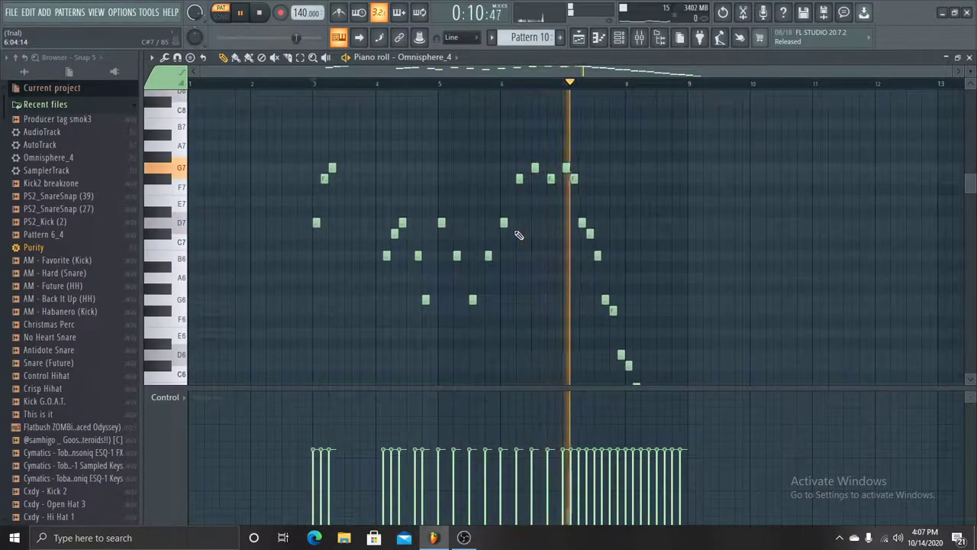
pyautogui.scroll(-2, 519, 235)
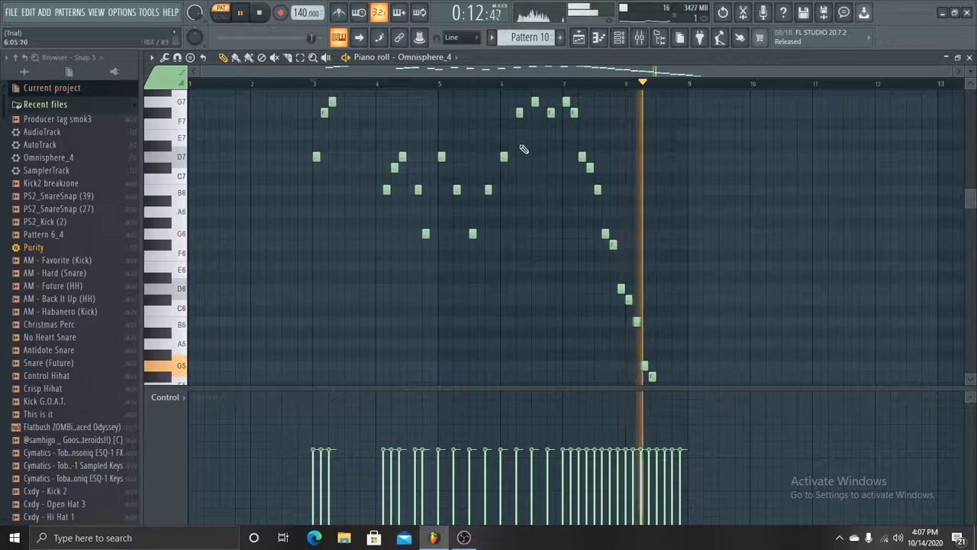
pyautogui.press('space')
# Step: Switch to Pattern 11 and show its Purity notes in the piano roll
pyautogui.click(493, 37)
pyautogui.click(516, 170)
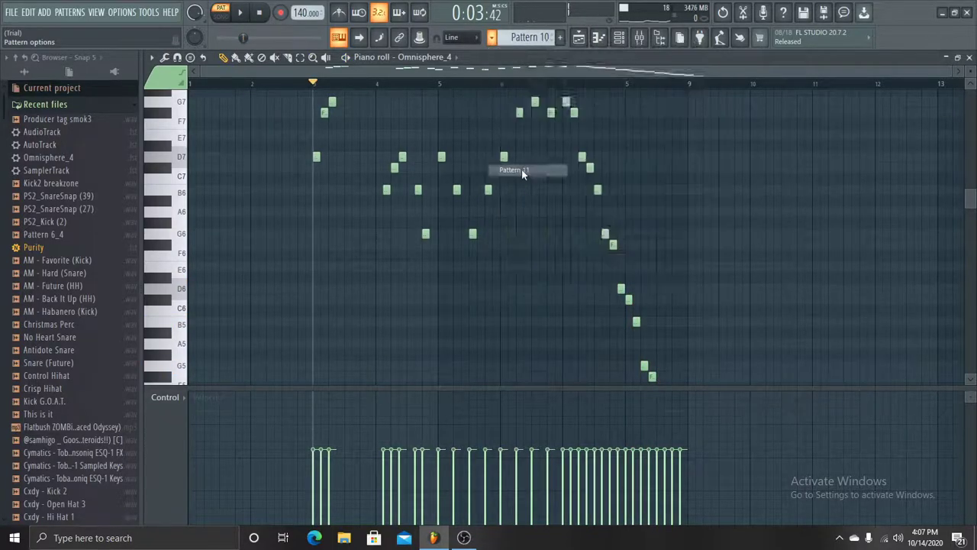
pyautogui.doubleClick(324, 303)
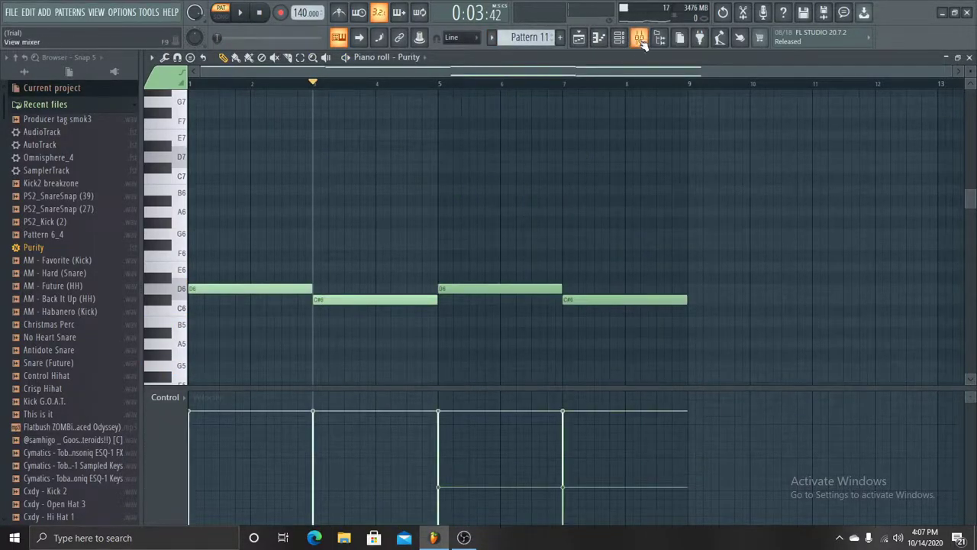
# Step: Open the Purity instrument to view its selected strings preset, and close it again
pyautogui.click(623, 37)
pyautogui.click(309, 293)
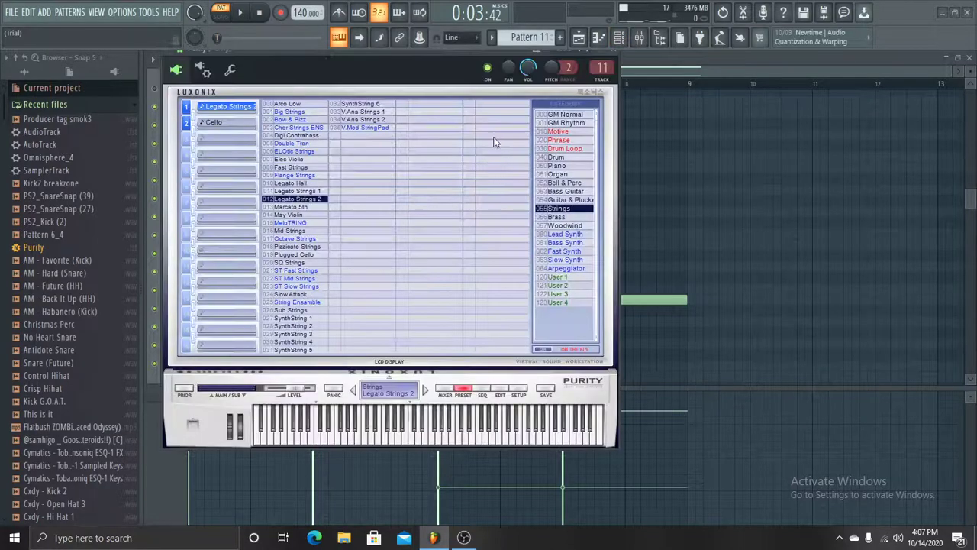
pyautogui.click(622, 53)
pyautogui.click(619, 73)
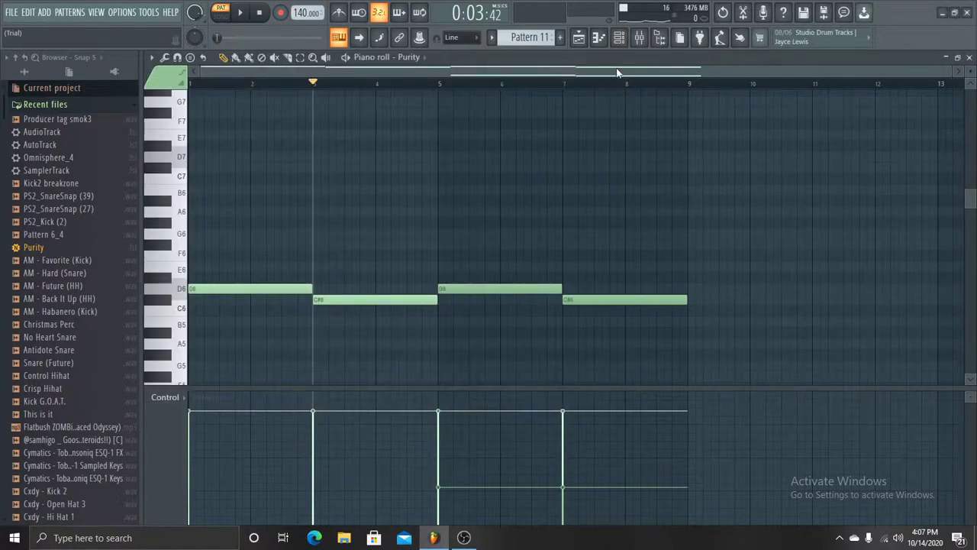
# Step: Play Pattern 11 and inspect the Fruity Reeverb 2 effect on the Purity mixer track
pyautogui.click(260, 14)
pyautogui.press('space')
pyautogui.press('F9')
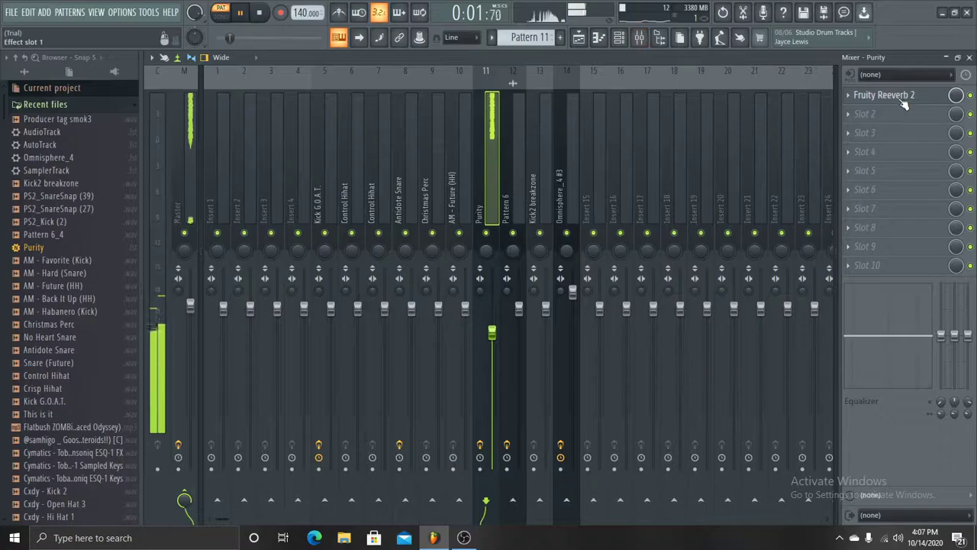
pyautogui.click(900, 98)
pyautogui.click(469, 114)
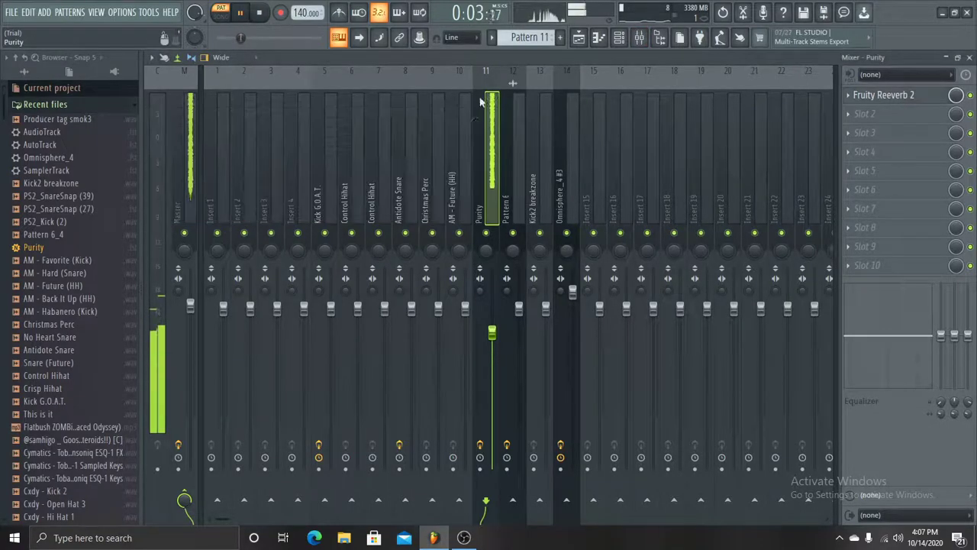
# Step: Examine Pattern 11's upper and lower notes in the piano roll, playing on from bar 7, and stop playback
pyautogui.click(601, 39)
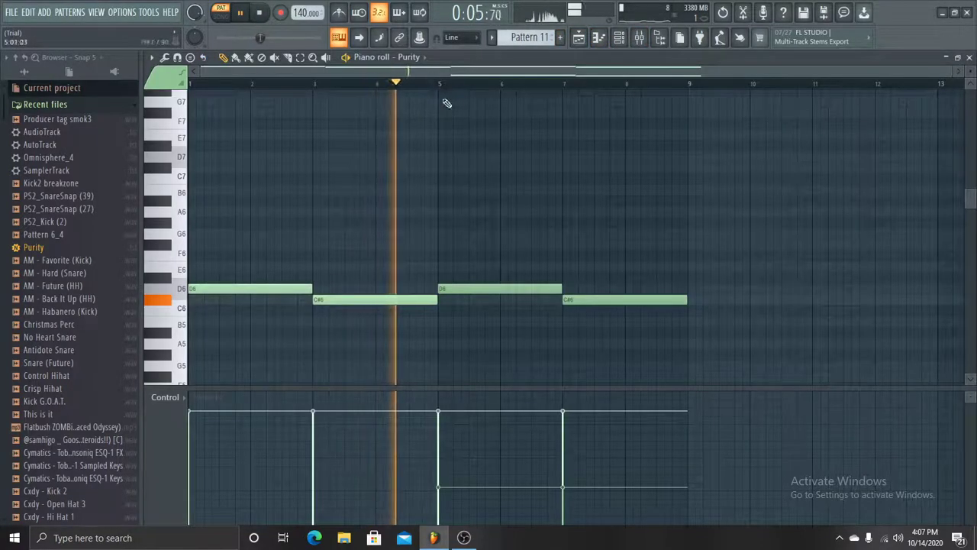
pyautogui.scroll(-4, 465, 193)
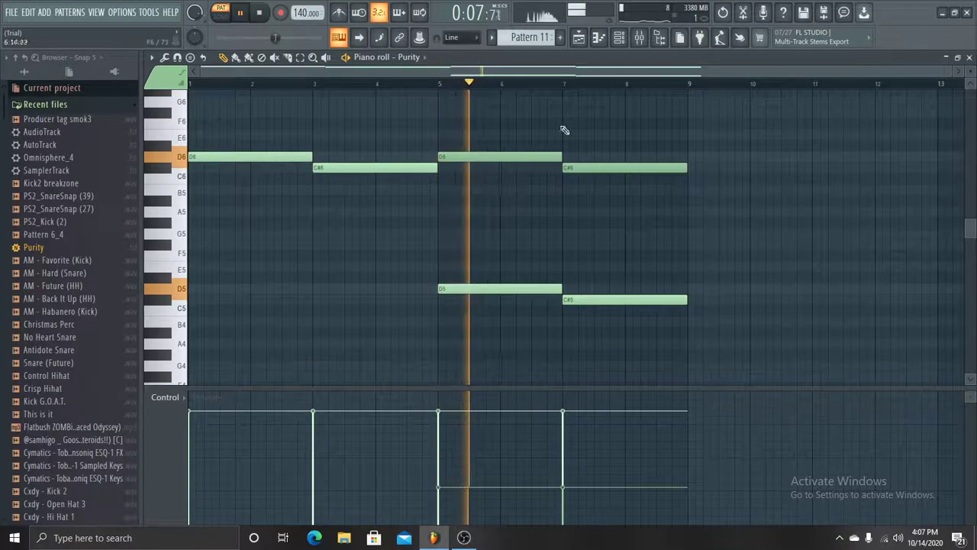
pyautogui.click(565, 84)
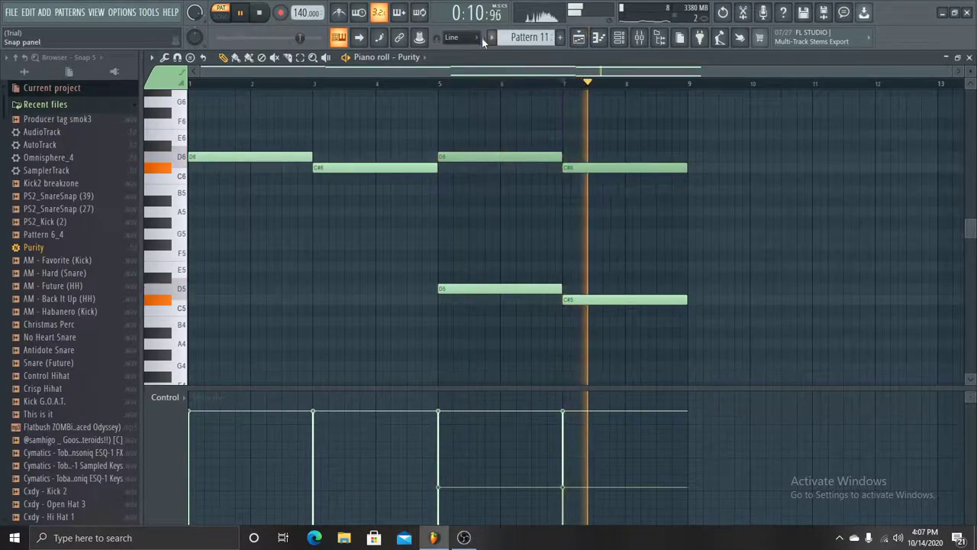
pyautogui.press('space')
# Step: Switch to Pattern 12 and show its Omnisphere_4 #2 notes in the piano roll
pyautogui.click(491, 38)
pyautogui.click(437, 152)
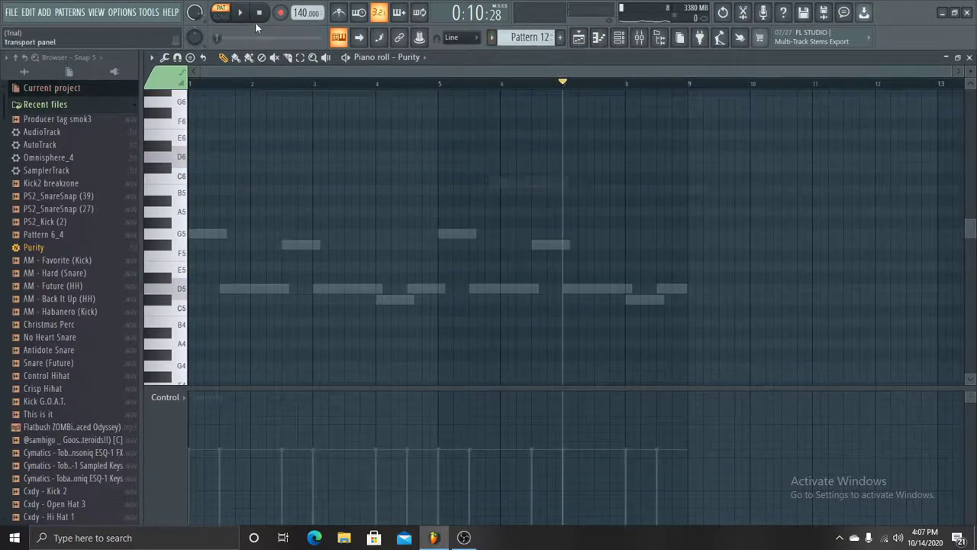
pyautogui.doubleClick(292, 244)
# Step: Open the Omnisphere_4 #2 instrument to view its Trilian bass patch, and return to the channel rack
pyautogui.click(619, 37)
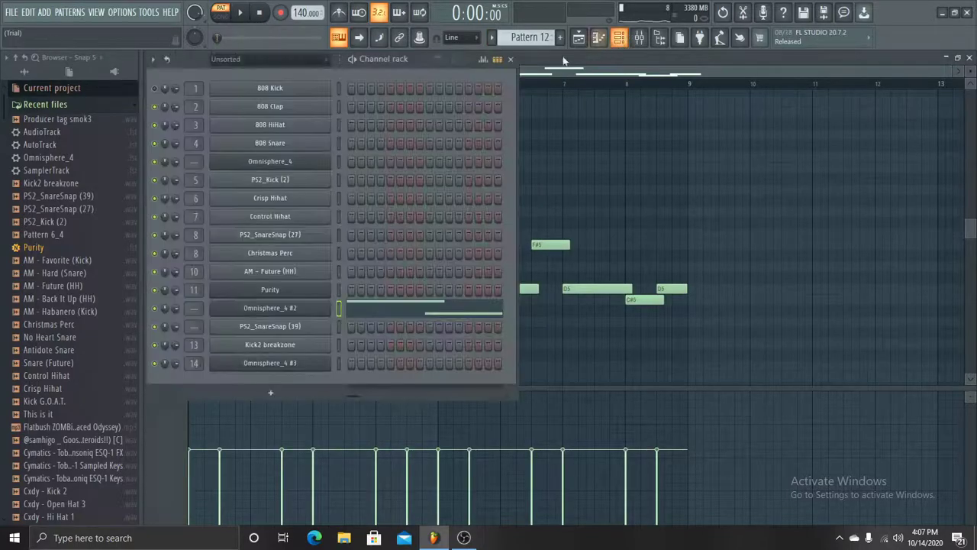
pyautogui.click(302, 309)
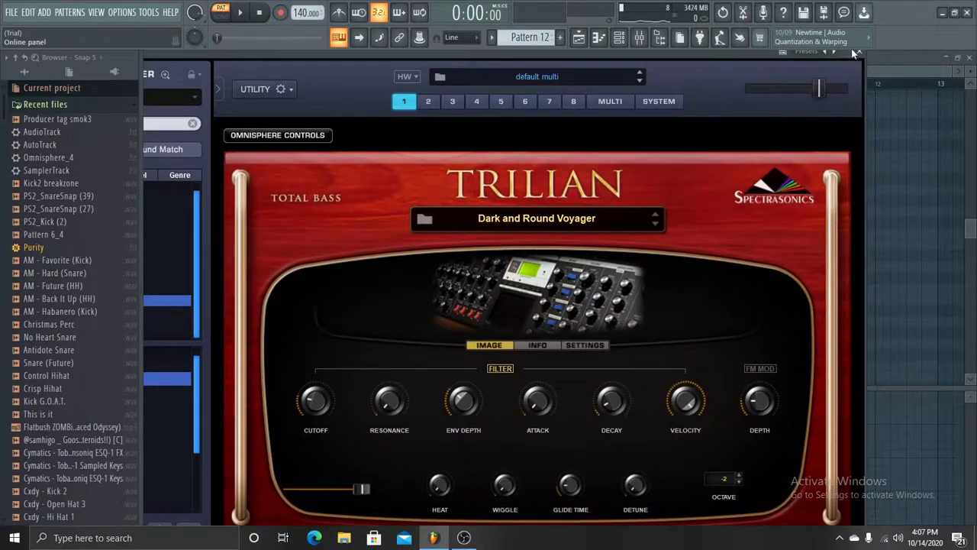
pyautogui.click(618, 38)
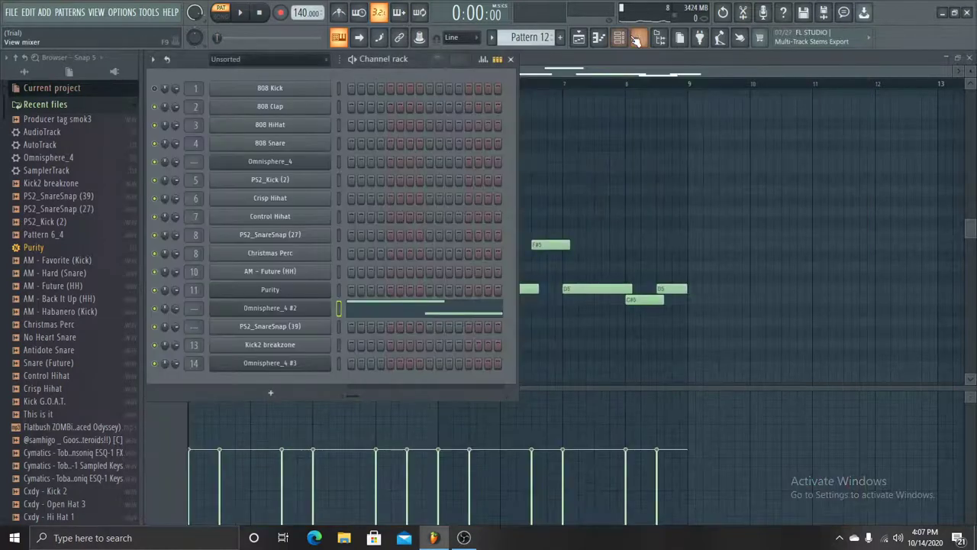
# Step: Check the mixer, play Pattern 12 and examine its Omnisphere_4 #2 notes in the piano roll
pyautogui.click(636, 39)
pyautogui.press('space')
pyautogui.click(601, 36)
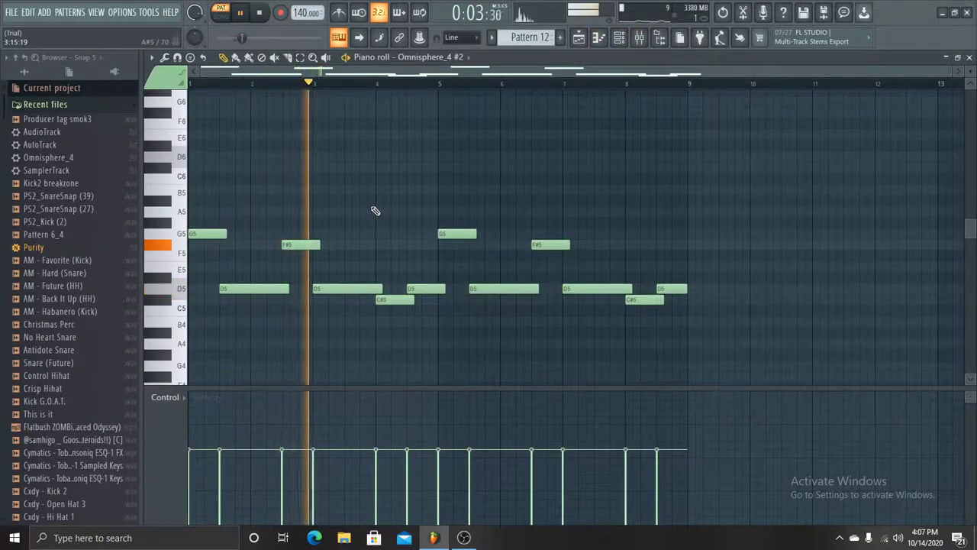
pyautogui.scroll(-1, 375, 211)
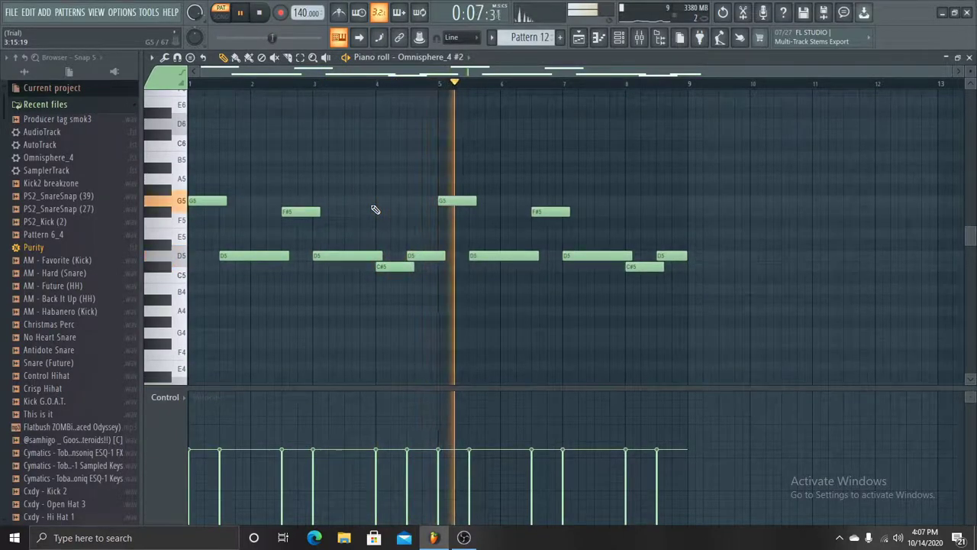
# Step: Solo Track 8 in the playlist and play its Pattern 6 audio clip in song mode from bar 17
pyautogui.click(582, 41)
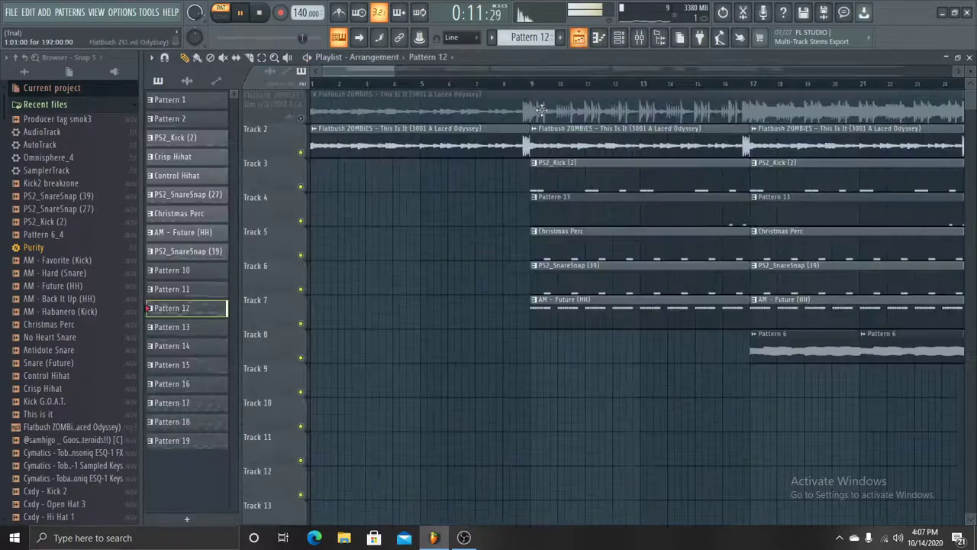
pyautogui.scroll(-3, 497, 192)
pyautogui.rightClick(302, 257)
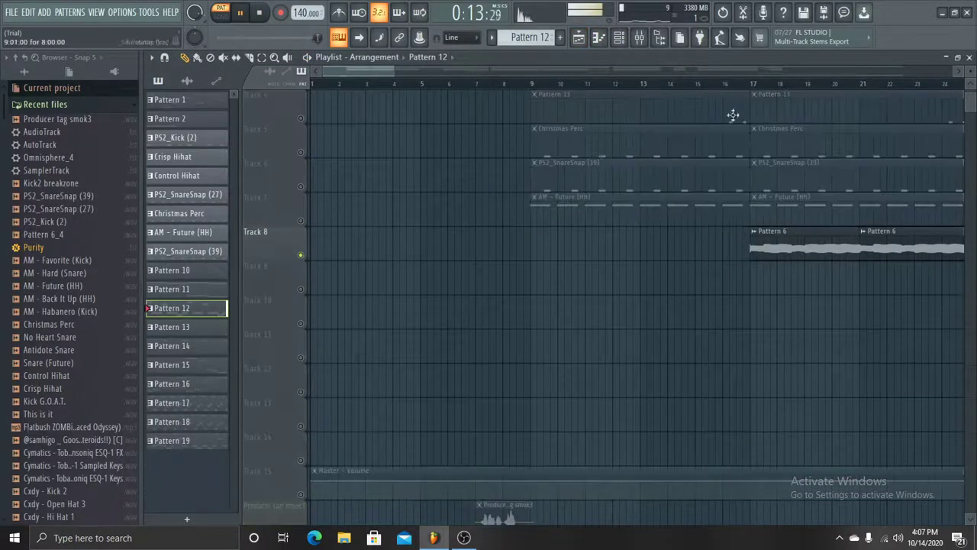
pyautogui.click(748, 84)
# Step: Inspect the Fruity parametric EQ 2 on the Pattern 6 mixer track and close its window
pyautogui.click(639, 37)
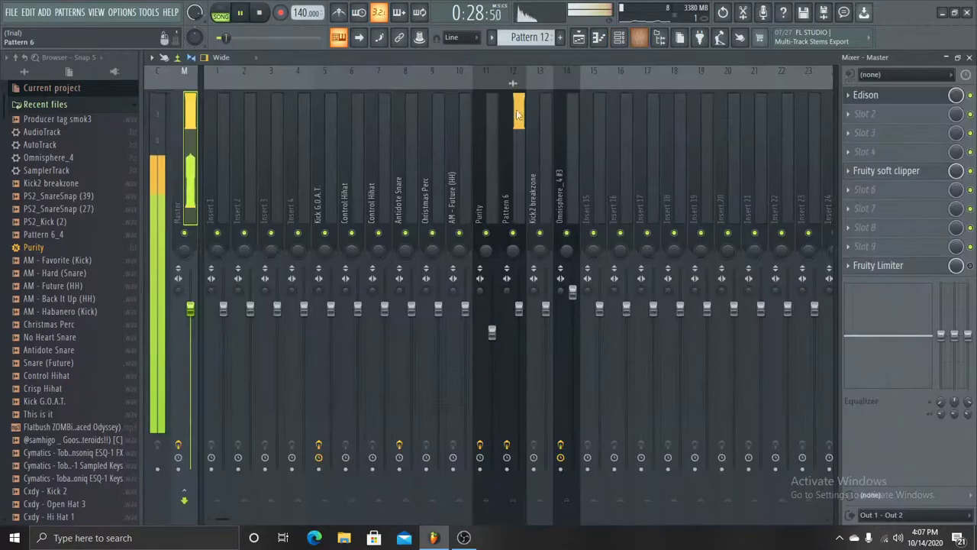
pyautogui.click(883, 95)
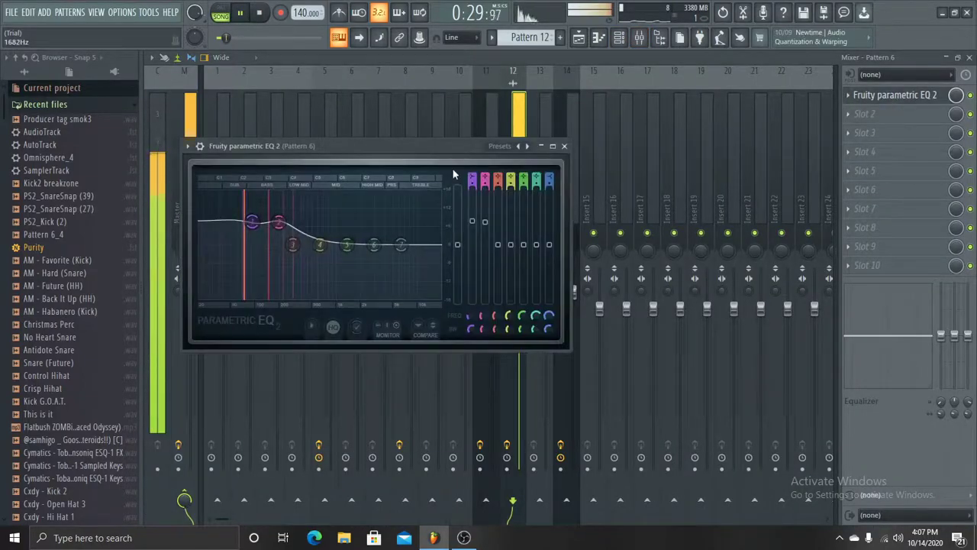
pyautogui.click(553, 146)
pyautogui.click(970, 57)
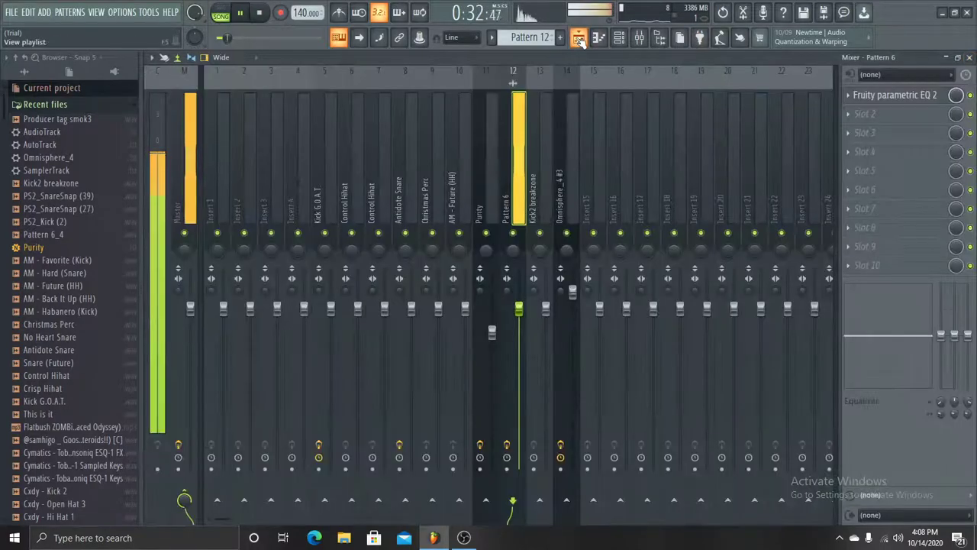
# Step: Stop the song and show Pattern 13's Kick2 breakzone notes in the piano roll
pyautogui.click(579, 40)
pyautogui.click(639, 39)
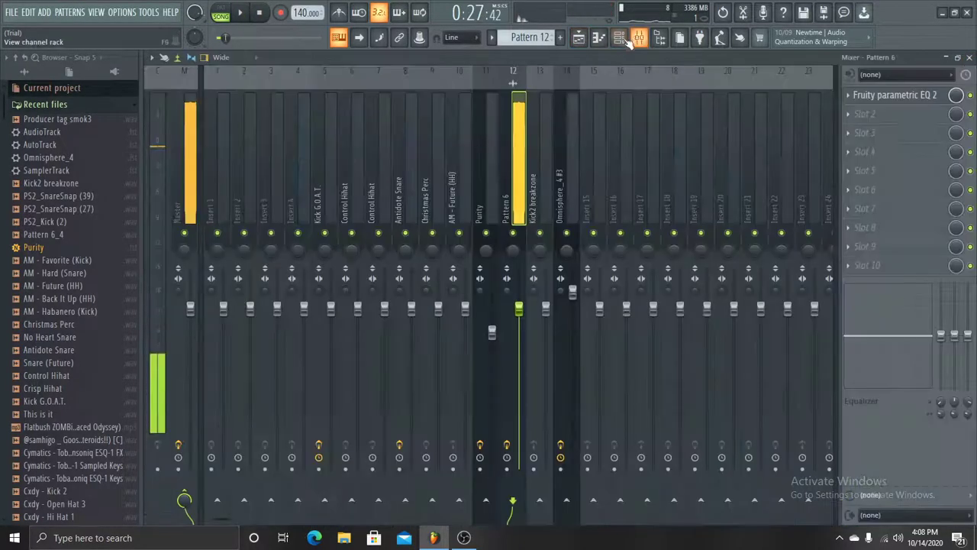
pyautogui.click(599, 40)
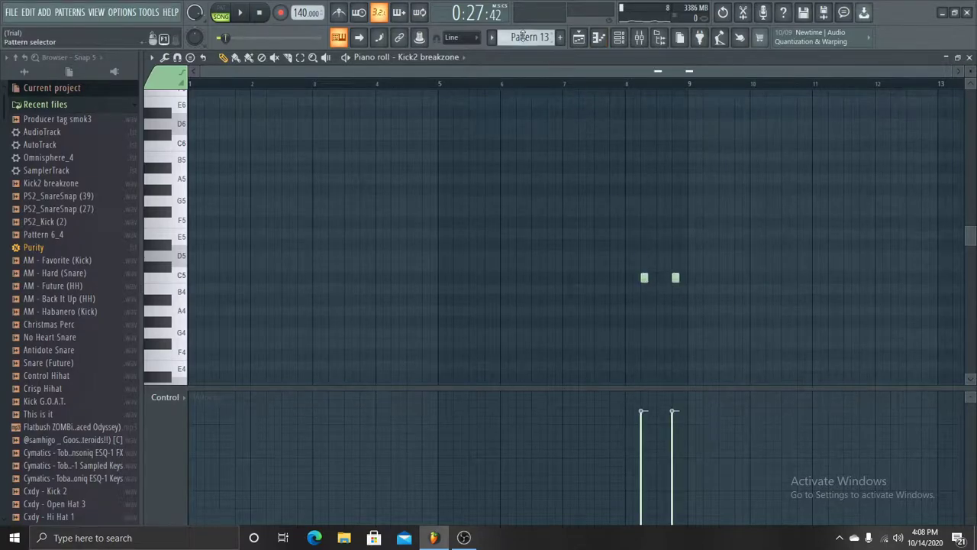
# Step: Switch to Pattern 15 and show its Purity notes in the piano roll
pyautogui.scroll(-1, 522, 36)
pyautogui.click(492, 37)
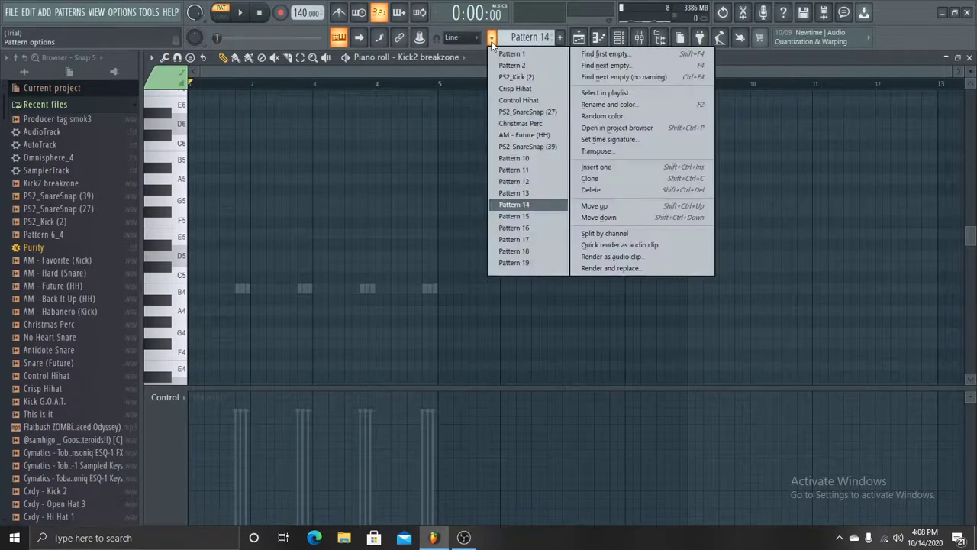
pyautogui.click(513, 217)
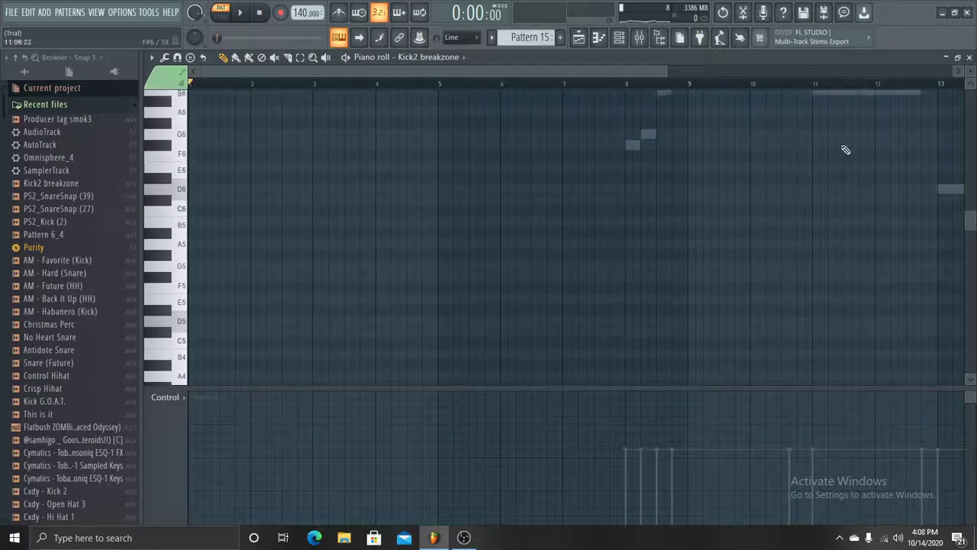
pyautogui.doubleClick(650, 140)
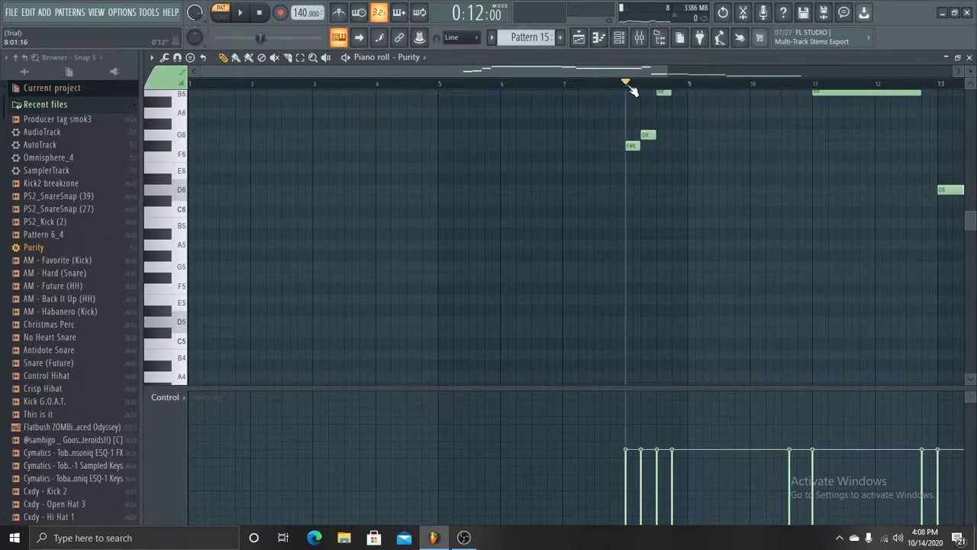
# Step: Play Pattern 15's Purity notes in the piano roll from bar 8, and stop playback
pyautogui.press('space')
pyautogui.scroll(4, 675, 90)
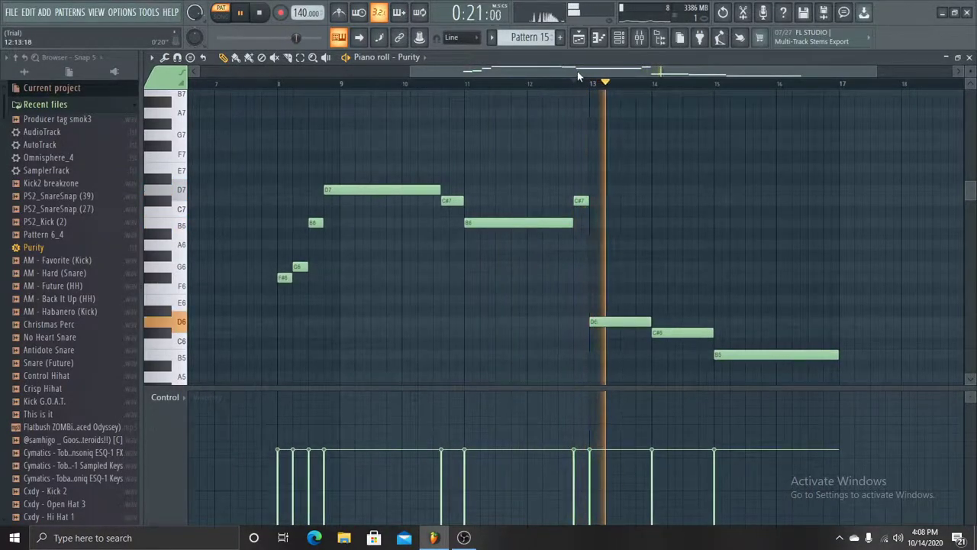
pyautogui.scroll(-3, 628, 179)
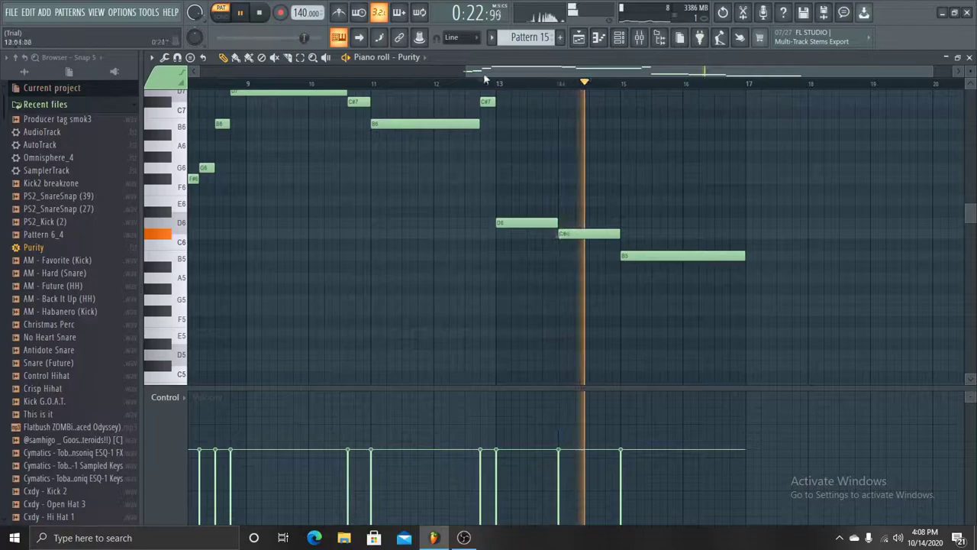
pyautogui.press('space')
# Step: Switch to Pattern 16 and play its Omnisphere_4 notes in the piano roll from bar 1
pyautogui.click(494, 39)
pyautogui.click(538, 223)
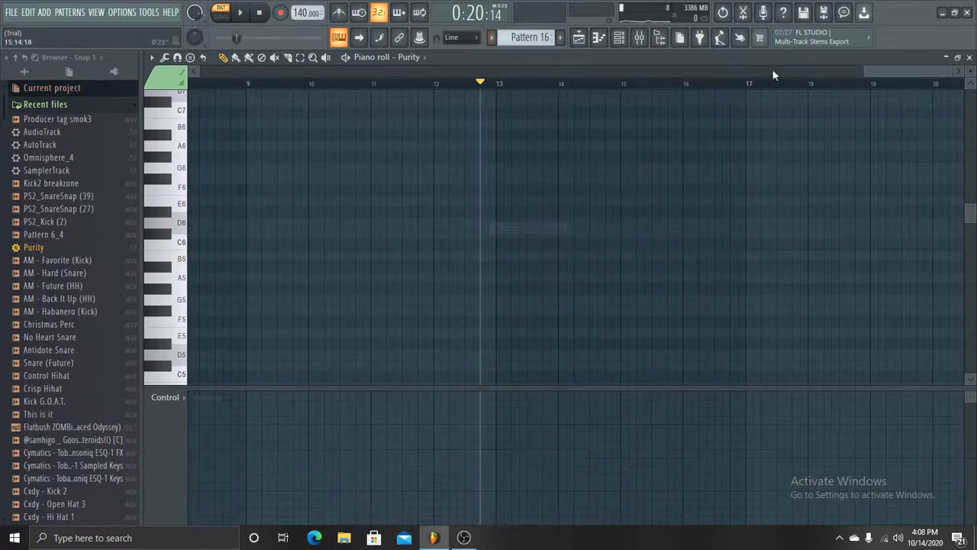
pyautogui.moveTo(874, 73); pyautogui.dragTo(212, 72)
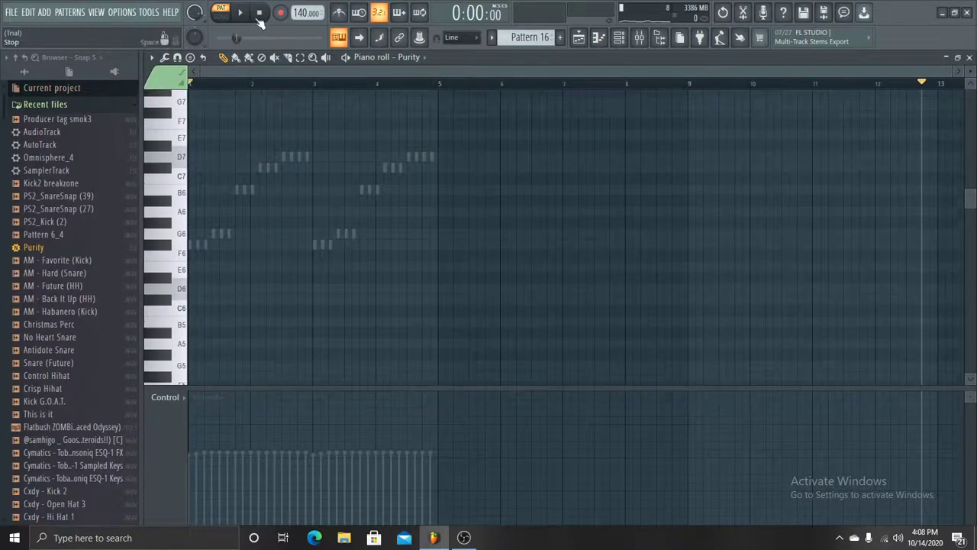
pyautogui.doubleClick(277, 170)
pyautogui.press('space')
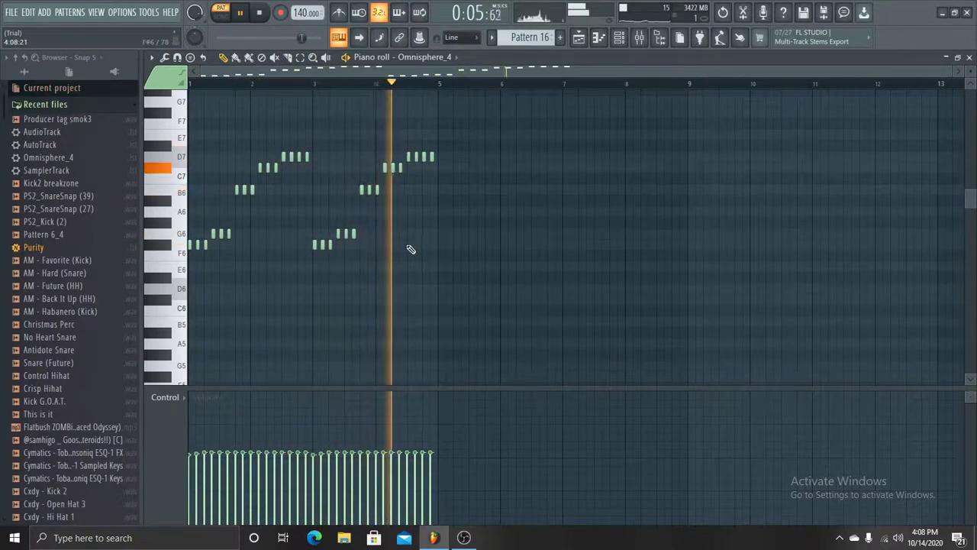
pyautogui.press('space')
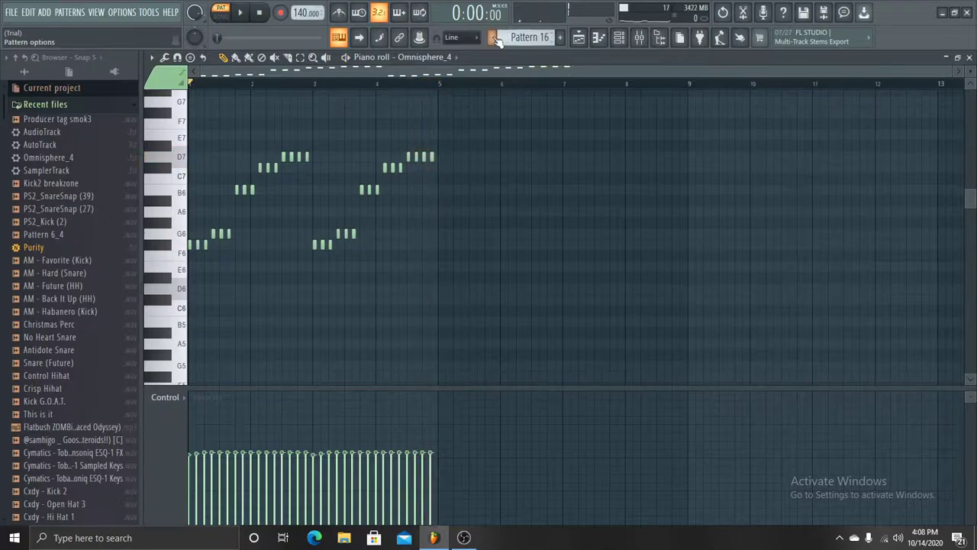
# Step: Browse to Pattern 17 and show its Omnisphere_4 #3 notes in the piano roll
pyautogui.scroll(-1, 499, 38)
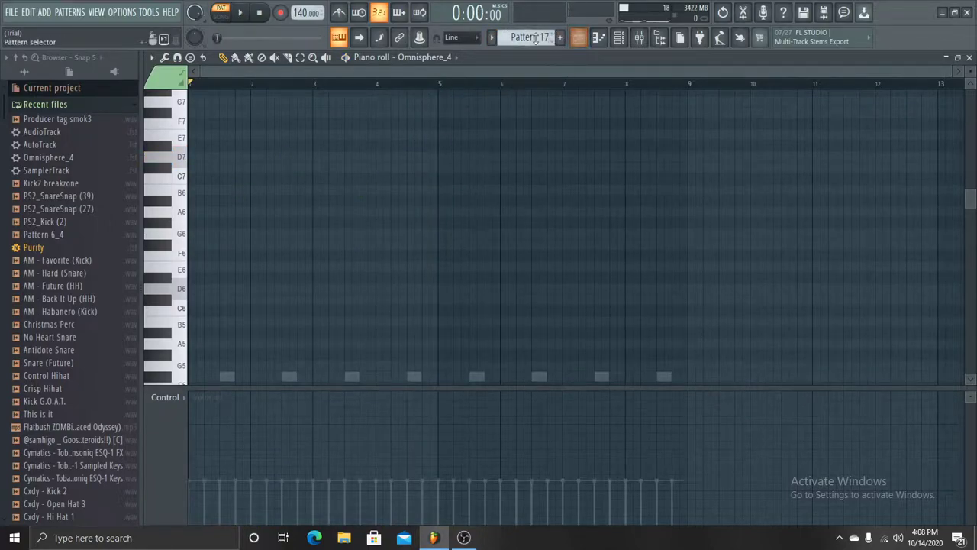
pyautogui.scroll(-1, 535, 38)
pyautogui.scroll(1, 531, 42)
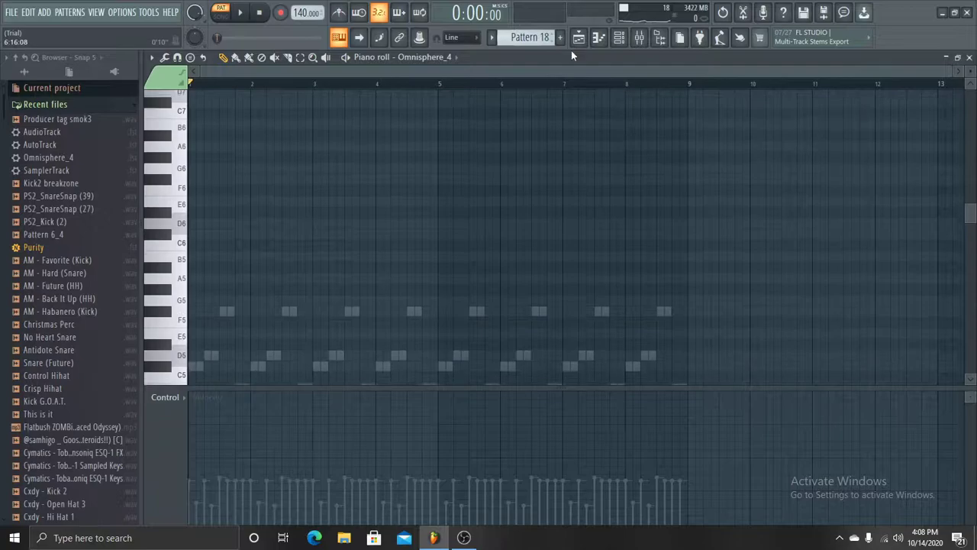
pyautogui.doubleClick(414, 311)
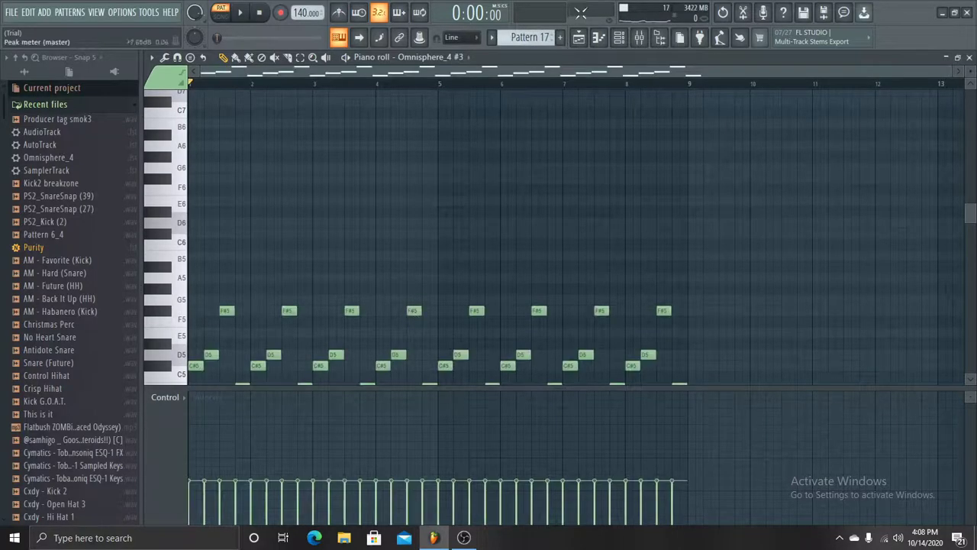
# Step: Inspect the Fruity Limiter and Fruity parametric EQ 2 on the Omnisphere_4 #3 mixer track, closing their windows
pyautogui.click(620, 38)
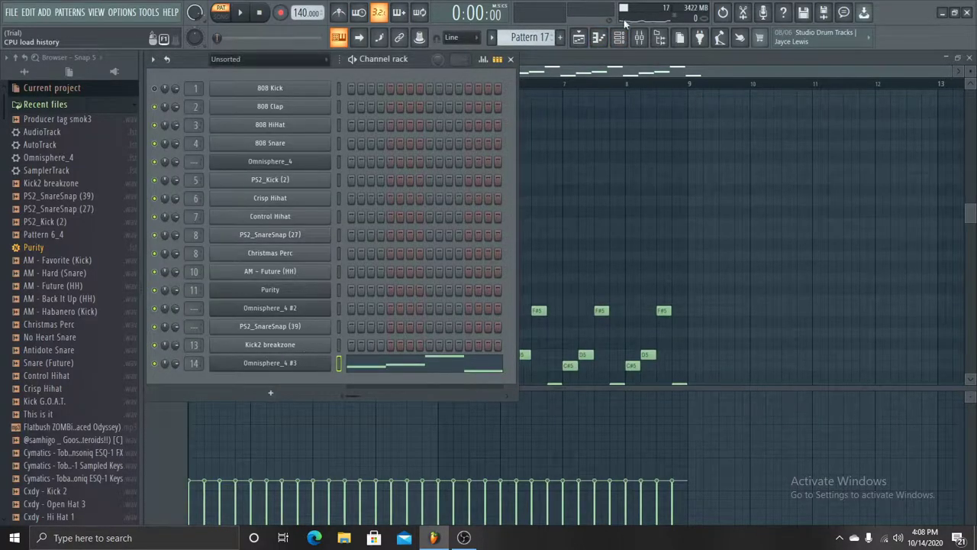
pyautogui.click(639, 38)
pyautogui.click(576, 94)
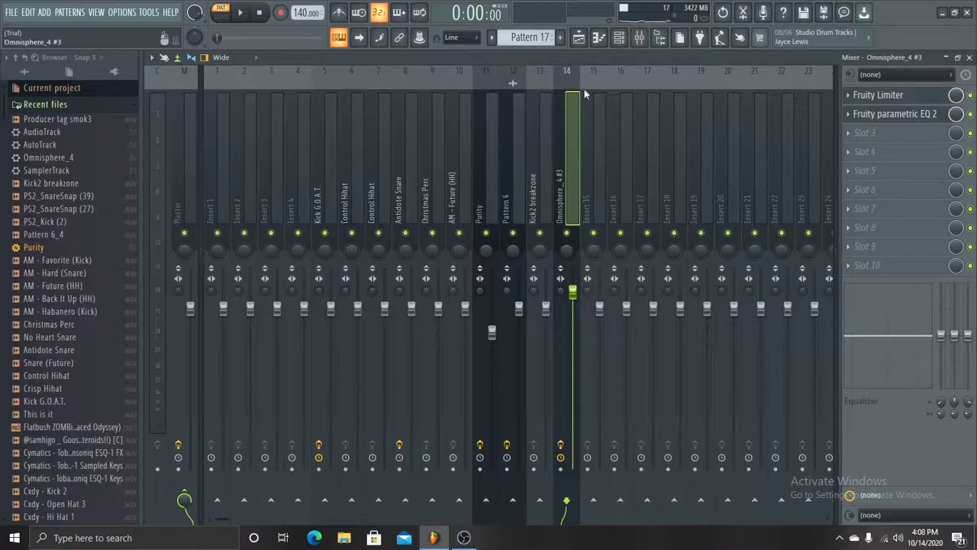
pyautogui.click(888, 93)
pyautogui.click(625, 209)
pyautogui.click(916, 114)
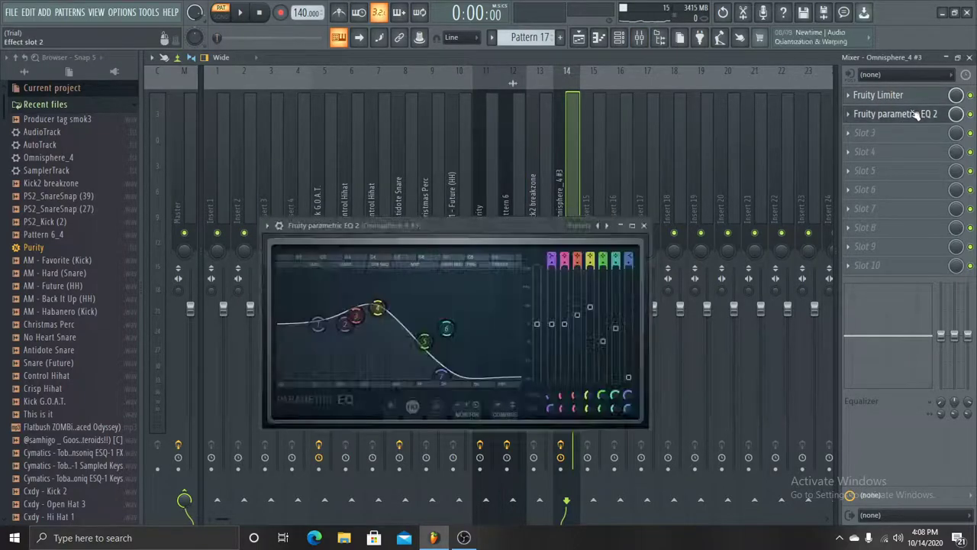
pyautogui.click(644, 226)
# Step: Show the FX page of the PRS Lead Guitar a patch in Omnisphere_4 #3 and return to the piano roll
pyautogui.press('F6')
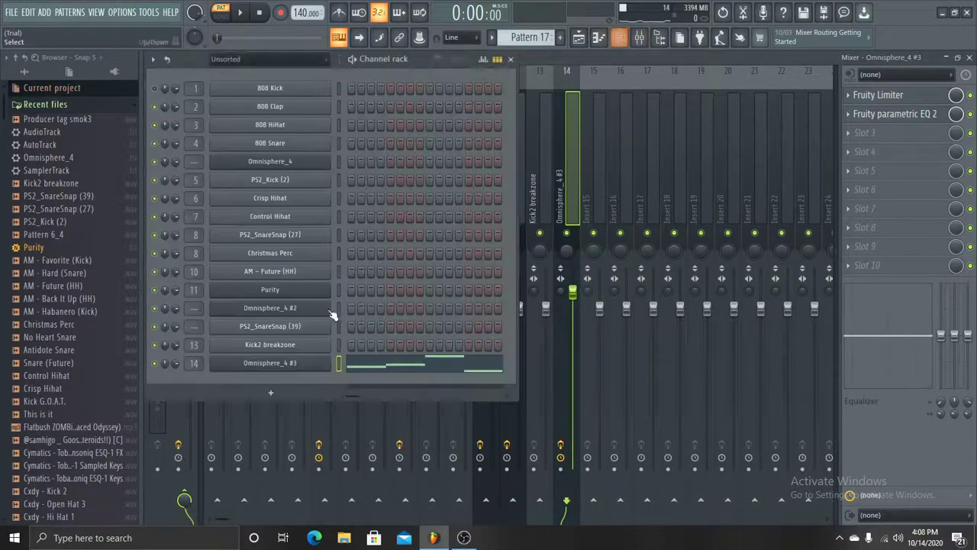
pyautogui.click(318, 363)
pyautogui.click(501, 240)
pyautogui.click(682, 241)
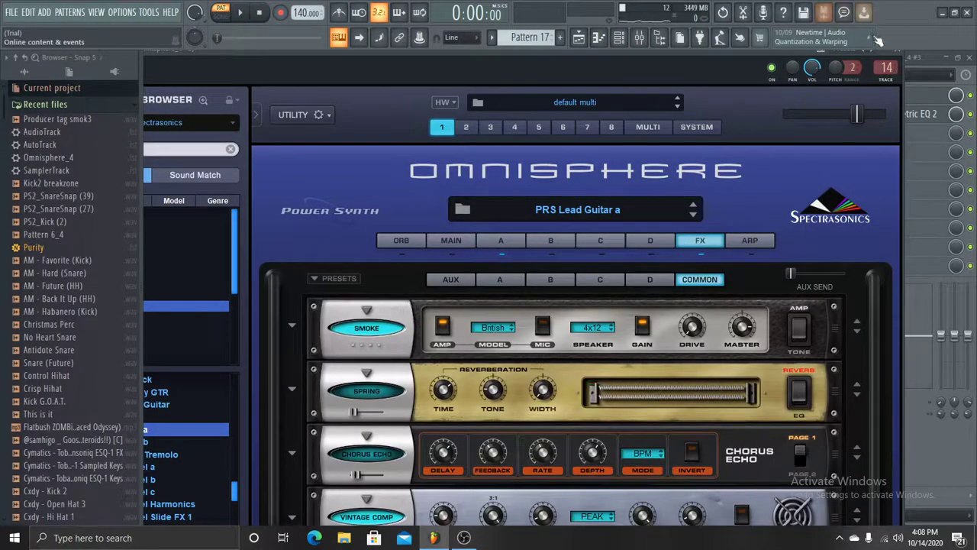
pyautogui.click(902, 58)
pyautogui.click(621, 39)
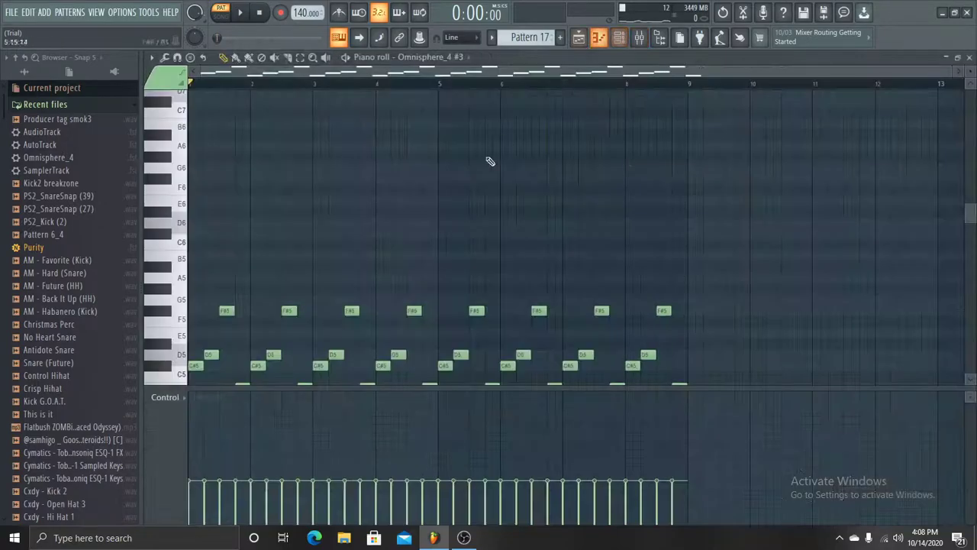
# Step: Play Pattern 17's Omnisphere_4 #3 notes from the start
pyautogui.press('space')
pyautogui.scroll(-4, 378, 245)
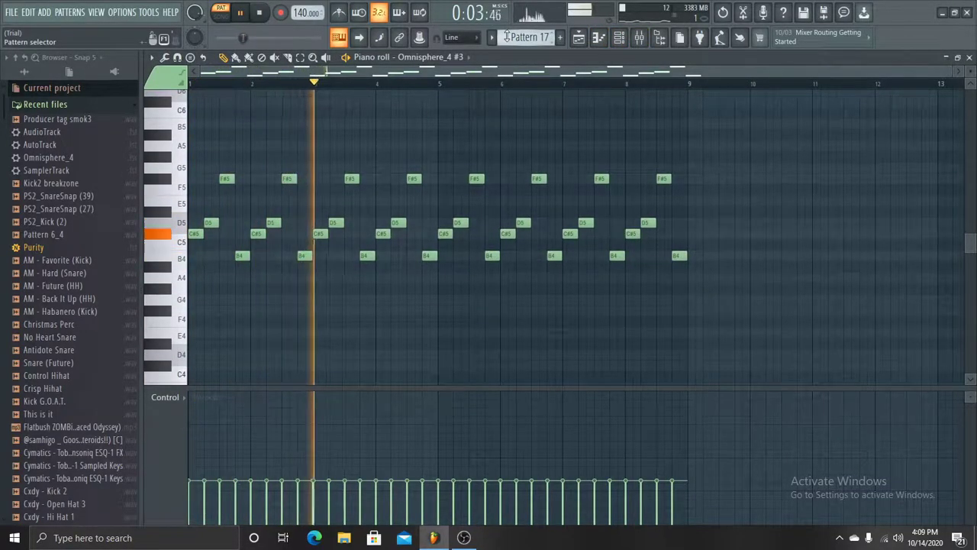
pyautogui.press('space')
# Step: Play Pattern 18's Omnisphere_4 #3 notes, and show and play Pattern 19's Omnisphere_4 notes
pyautogui.scroll(-1, 506, 36)
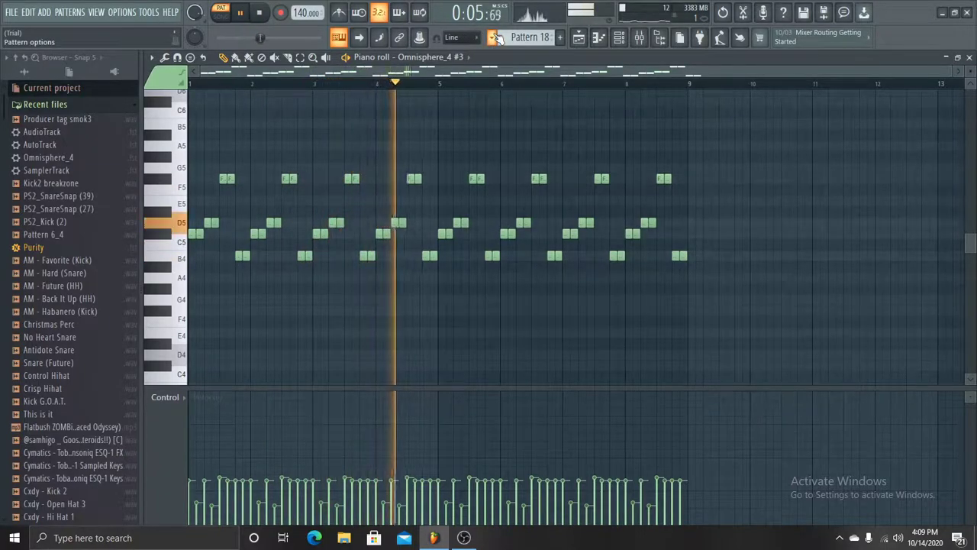
pyautogui.press('space')
pyautogui.scroll(-1, 507, 37)
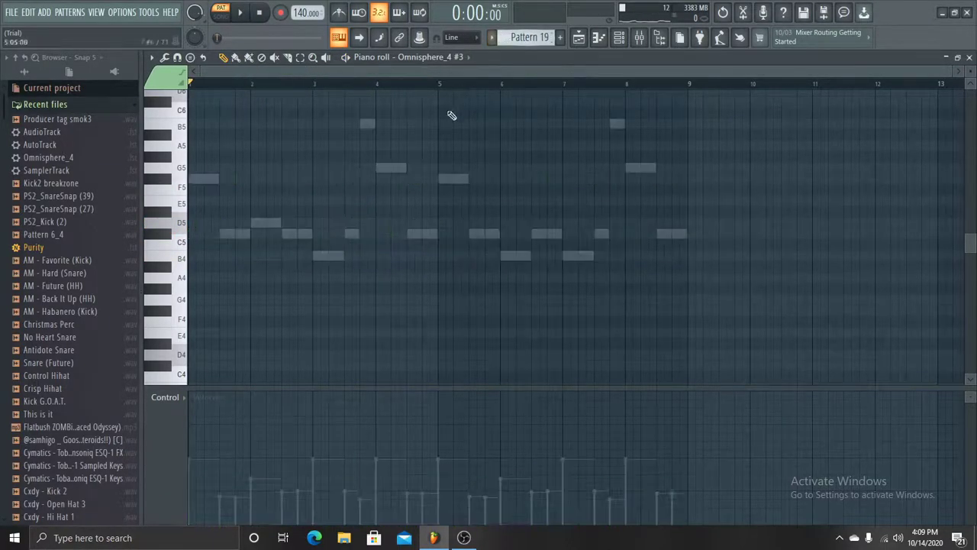
pyautogui.doubleClick(396, 170)
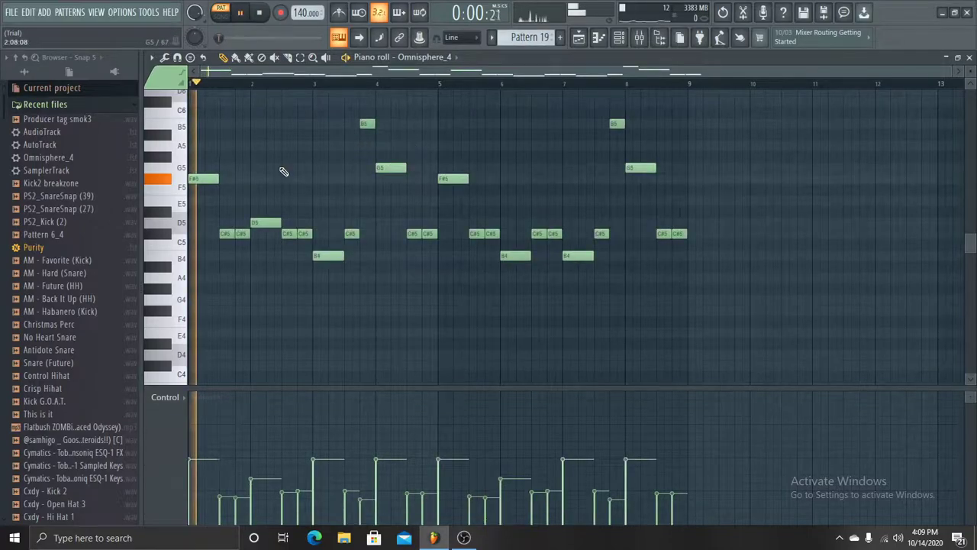
# Step: Switch to the PS2_Kick (2) pattern and play its kick notes
pyautogui.click(494, 39)
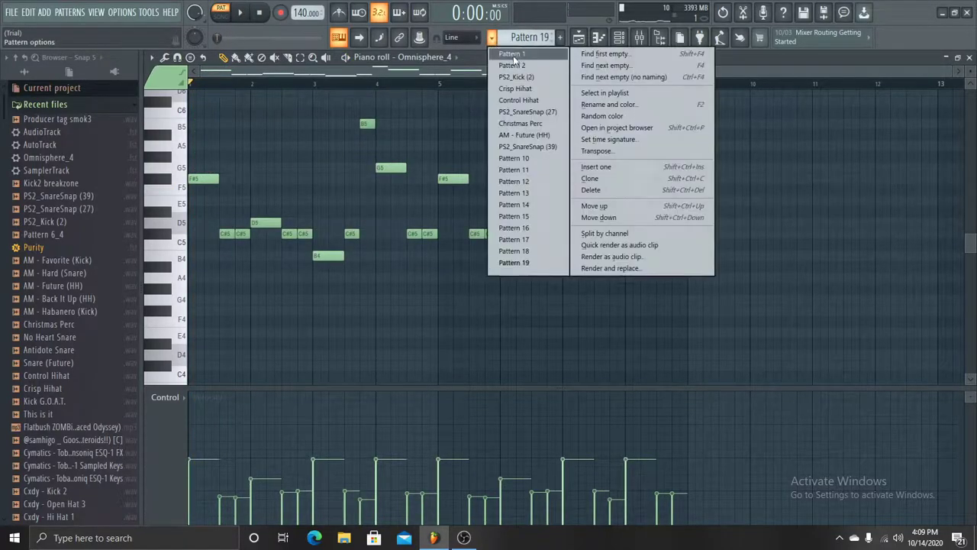
pyautogui.click(517, 78)
pyautogui.press('space')
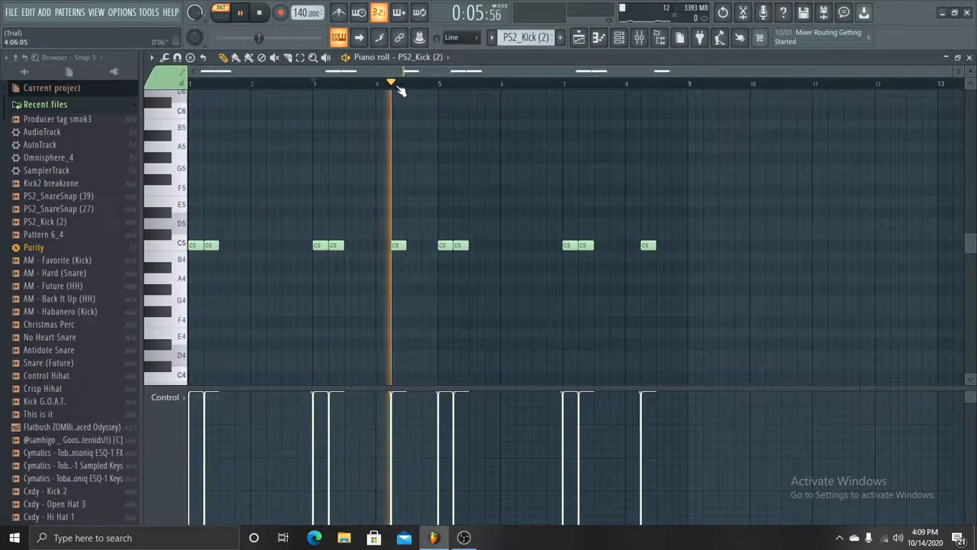
# Step: Switch to the PS2_SnareSnap (27) pattern, play its snare notes and stop playback
pyautogui.click(491, 38)
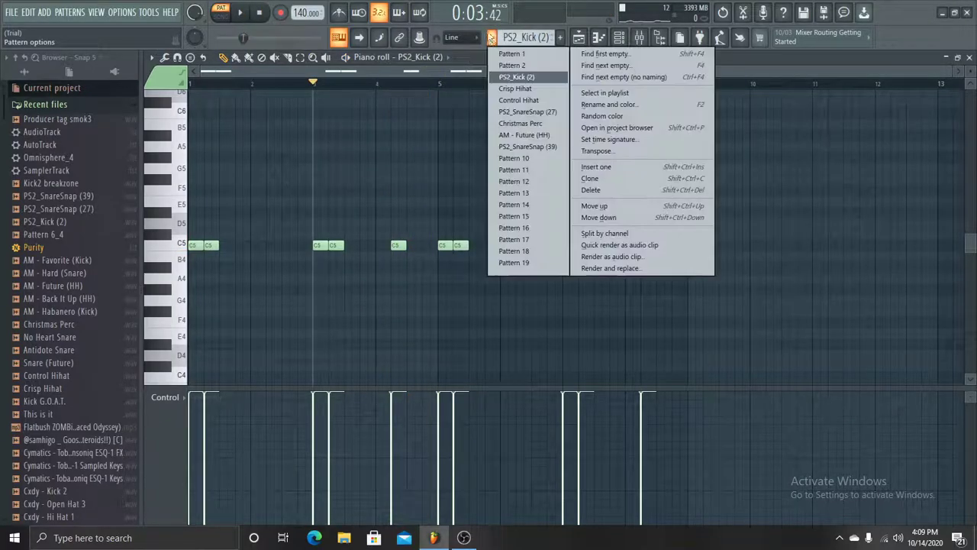
pyautogui.click(510, 88)
pyautogui.scroll(-1, 511, 42)
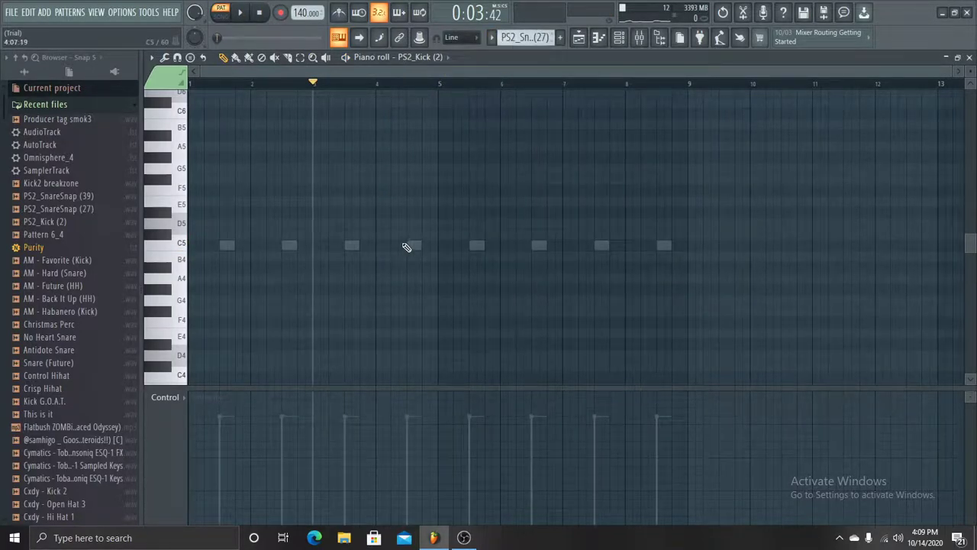
pyautogui.press('space')
pyautogui.press('space')
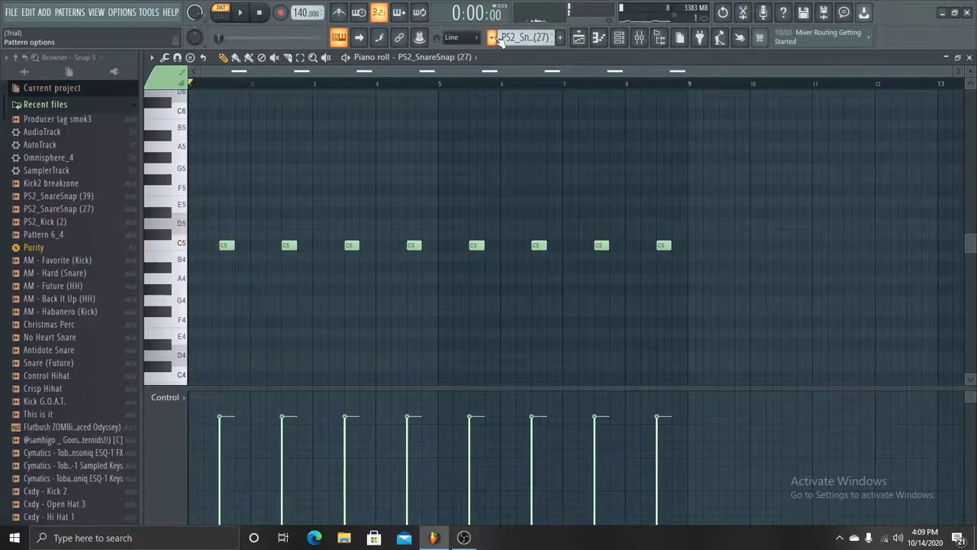
# Step: Switch to the Christmas Perc pattern and play its percussion notes
pyautogui.click(492, 37)
pyautogui.click(532, 124)
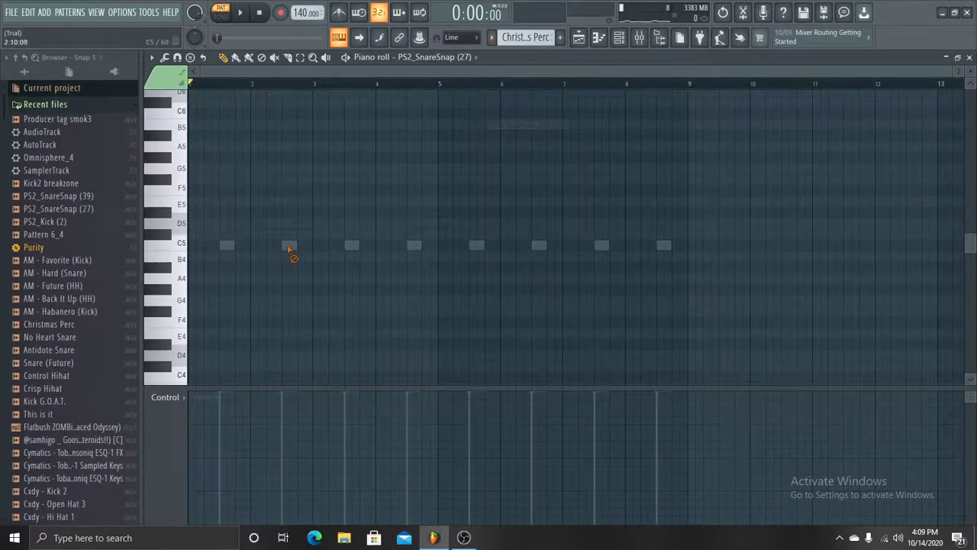
pyautogui.press('space')
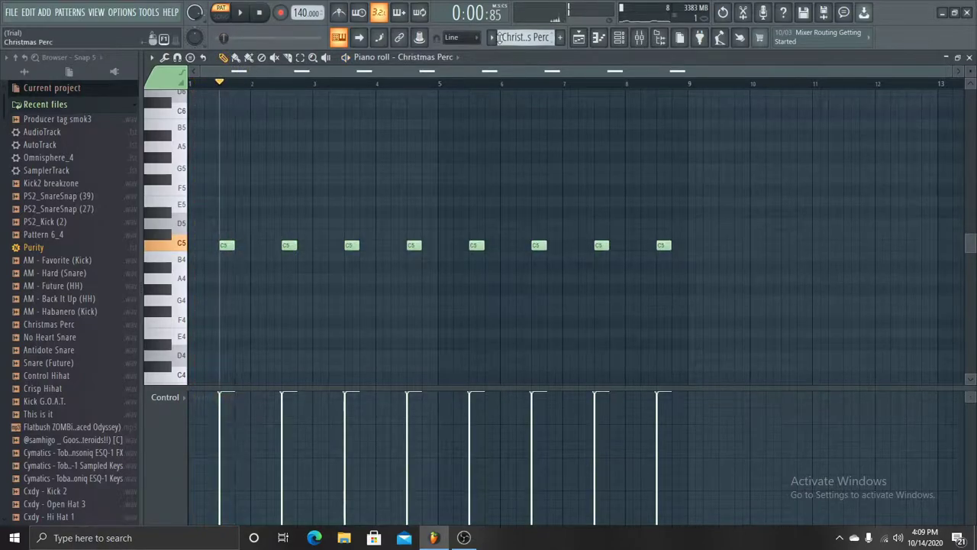
# Step: Switch to the PS2_SnareSnap (39) pattern, play it briefly and stop playback
pyautogui.click(493, 37)
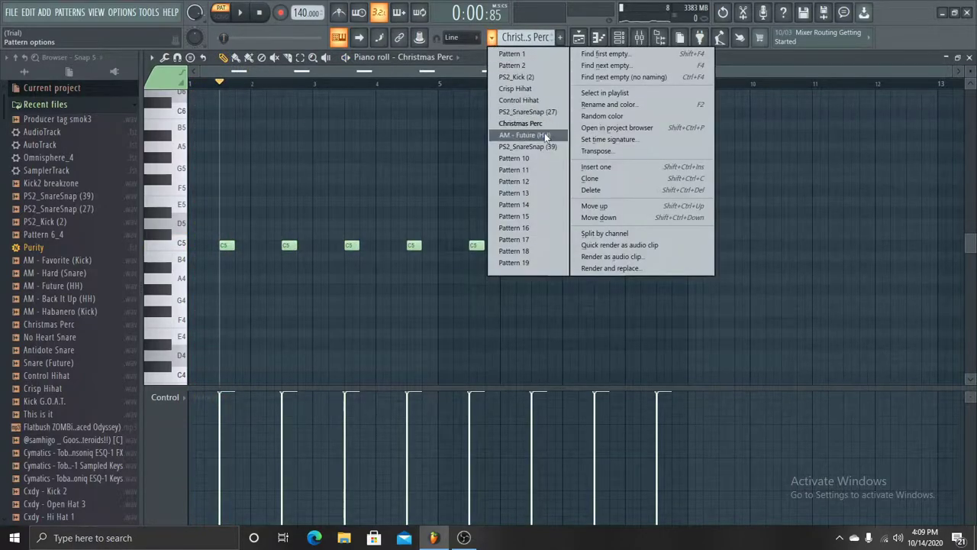
pyautogui.click(547, 146)
pyautogui.press('space')
pyautogui.press('space')
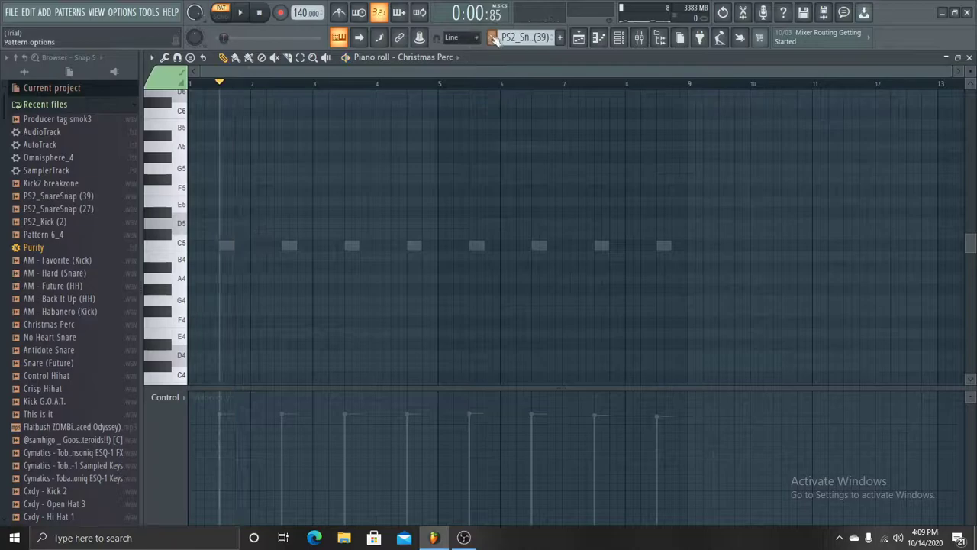
# Step: Switch to the AM - Future (HH) pattern, play it and show its hi-hat notes in the piano roll
pyautogui.click(492, 37)
pyautogui.click(542, 135)
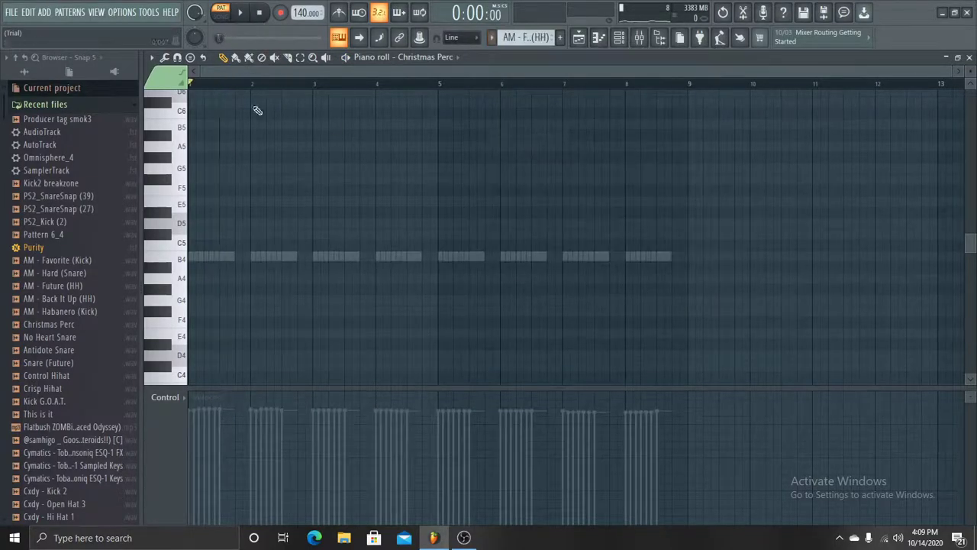
pyautogui.press('space')
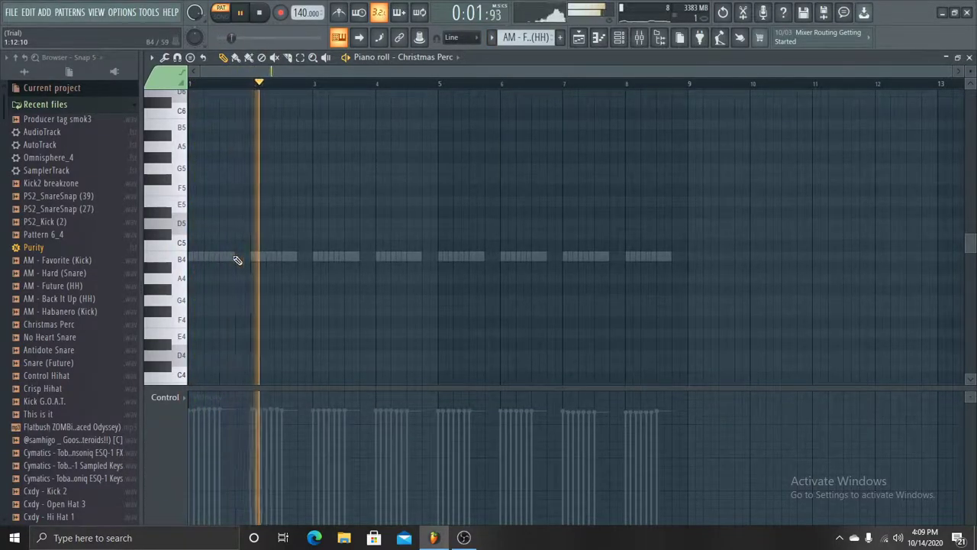
pyautogui.doubleClick(283, 258)
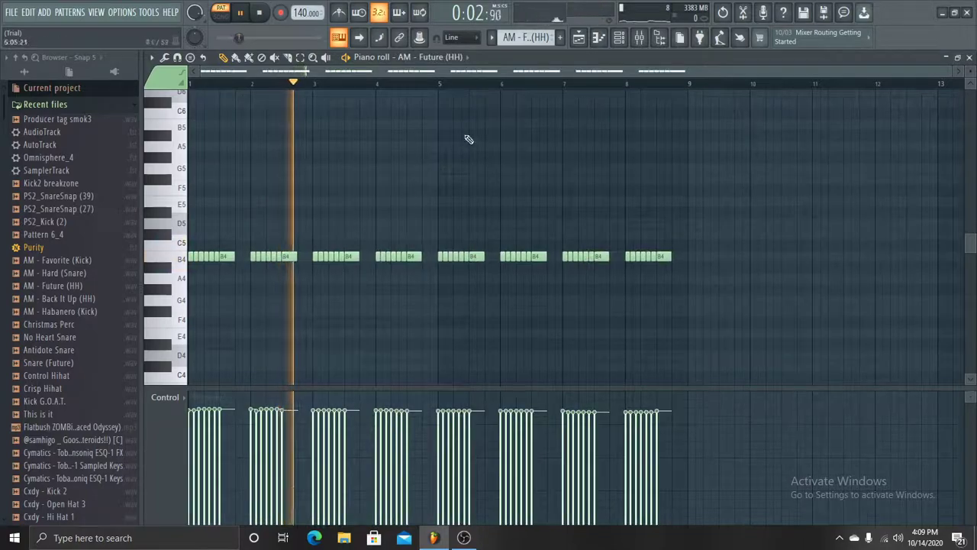
# Step: Browse from Pattern 10 to Pattern 13 and play its Kick2 breakzone notes from bar 8
pyautogui.click(493, 42)
pyautogui.click(534, 158)
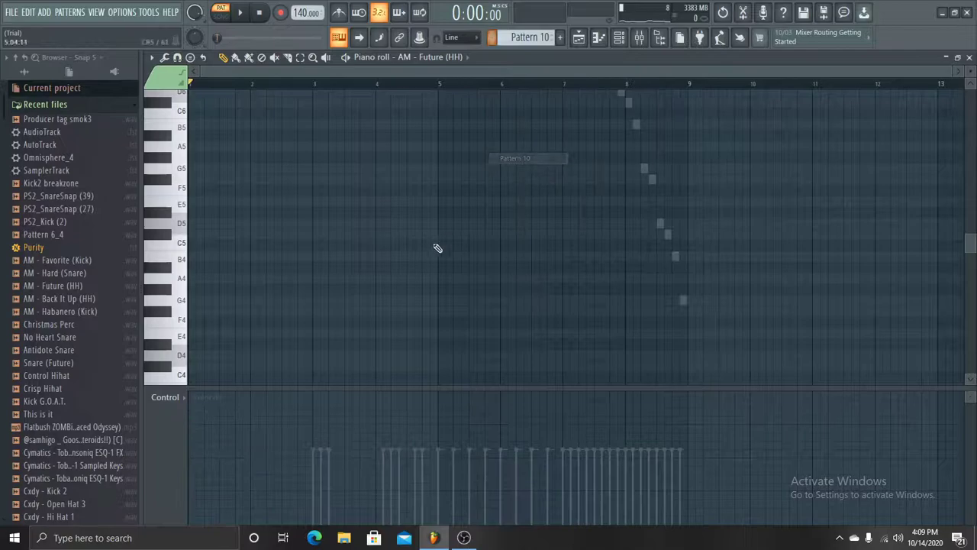
pyautogui.scroll(-4, 507, 38)
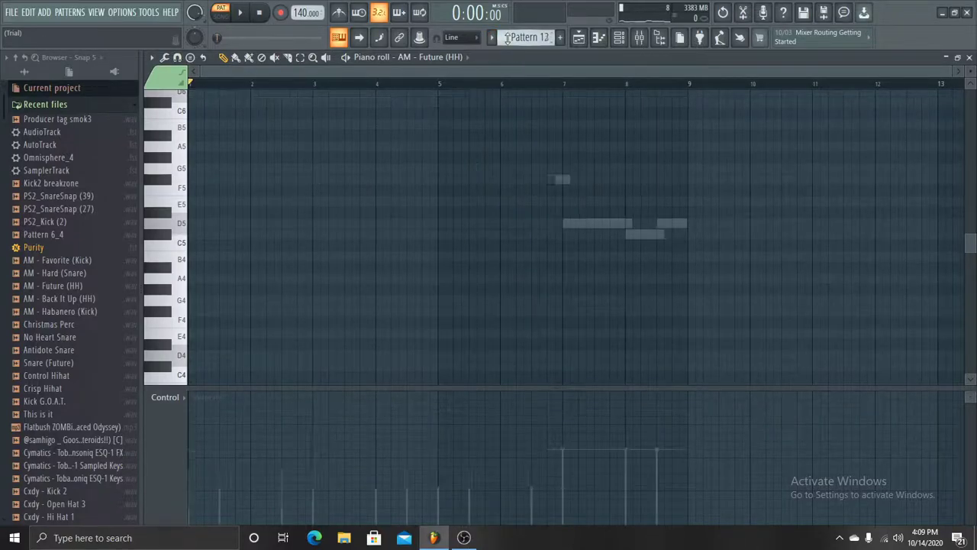
pyautogui.scroll(1, 507, 40)
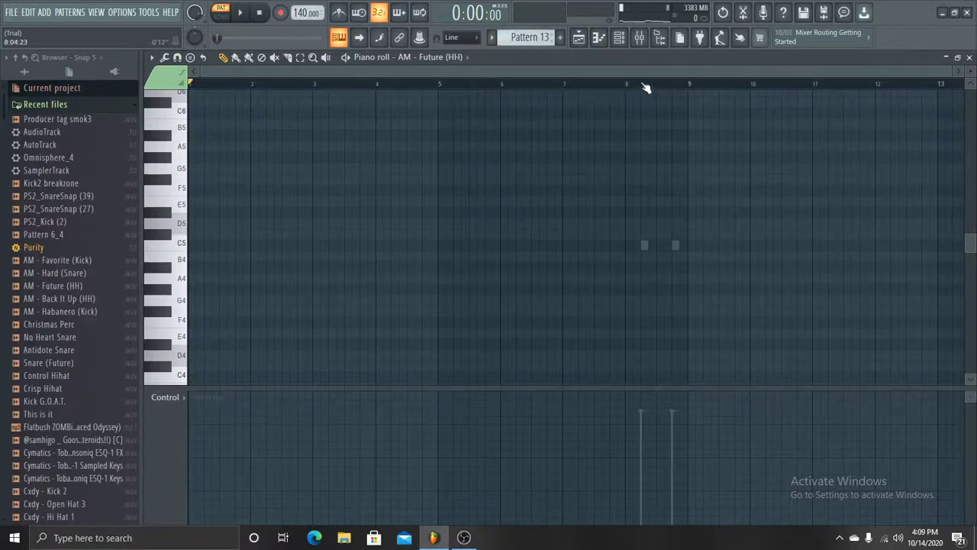
pyautogui.press('space')
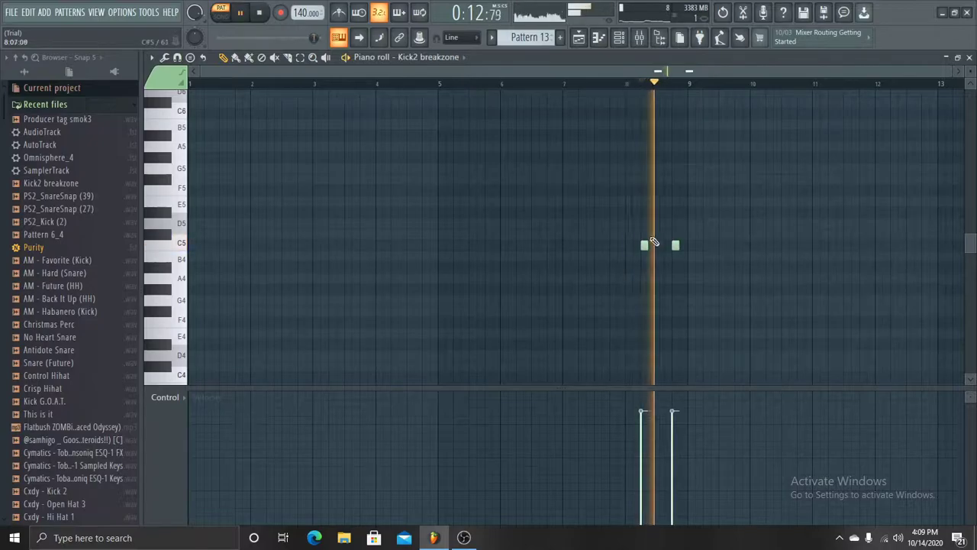
# Step: Stop playback, switch to Pattern 14 and play its PS2_Kick (2) notes from the first group before bar 2
pyautogui.press('space')
pyautogui.click(493, 37)
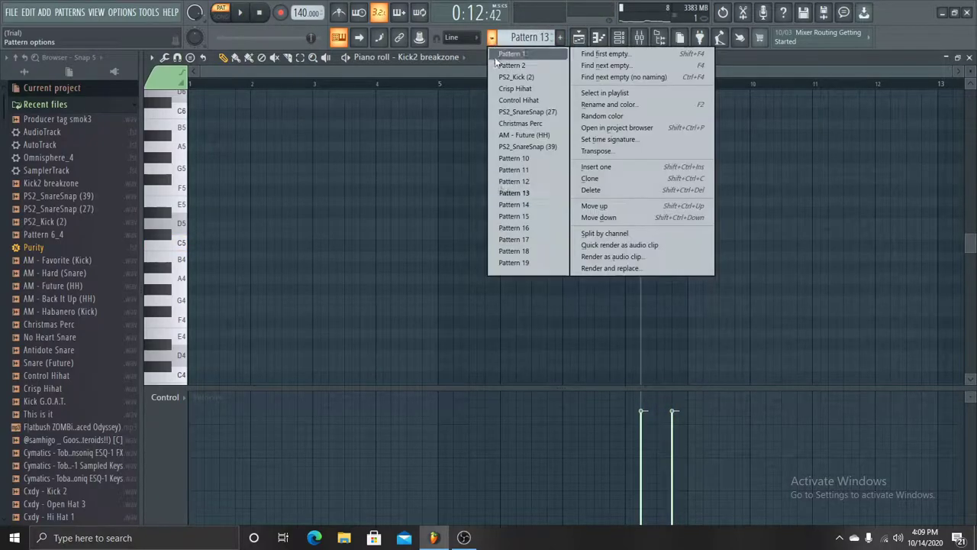
pyautogui.click(536, 203)
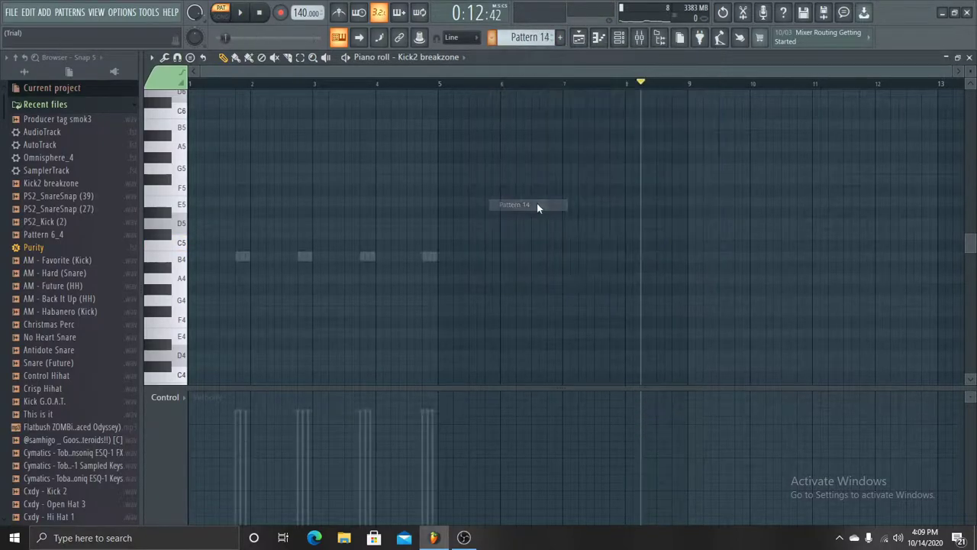
pyautogui.doubleClick(310, 258)
pyautogui.click(241, 83)
pyautogui.press('space')
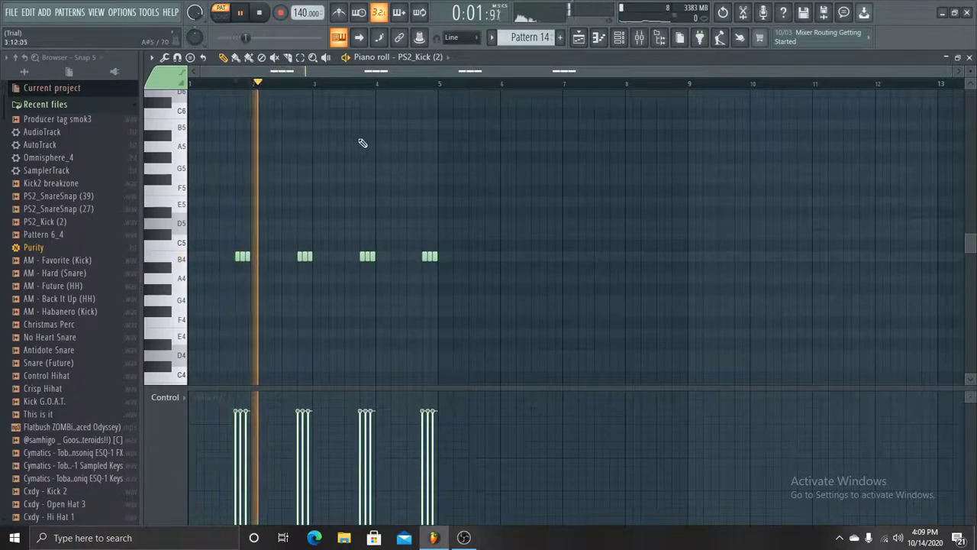
pyautogui.press('space')
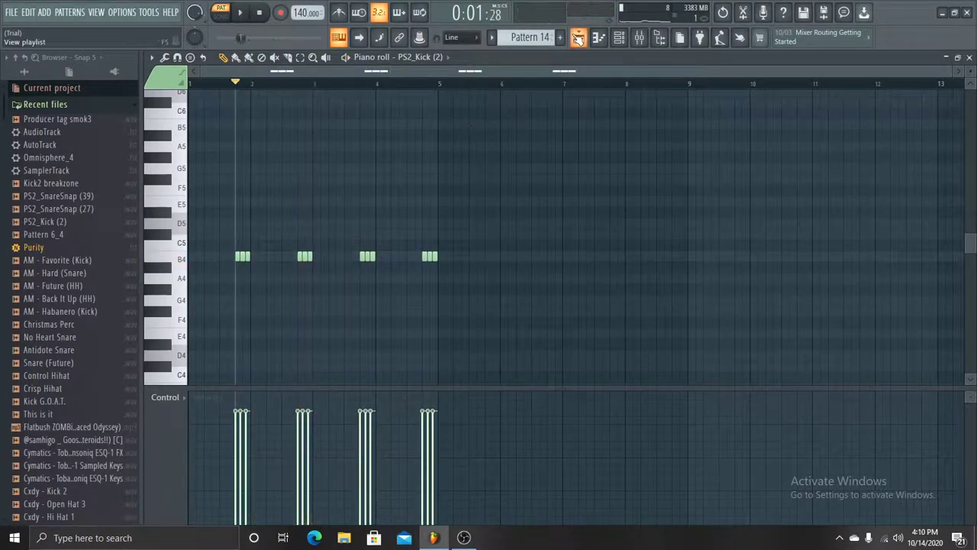
# Step: Unmute the drum tracks in the playlist and play the song from bar 9 with the two sample tracks muted
pyautogui.press('F5')
pyautogui.moveTo(394, 68); pyautogui.dragTo(470, 69)
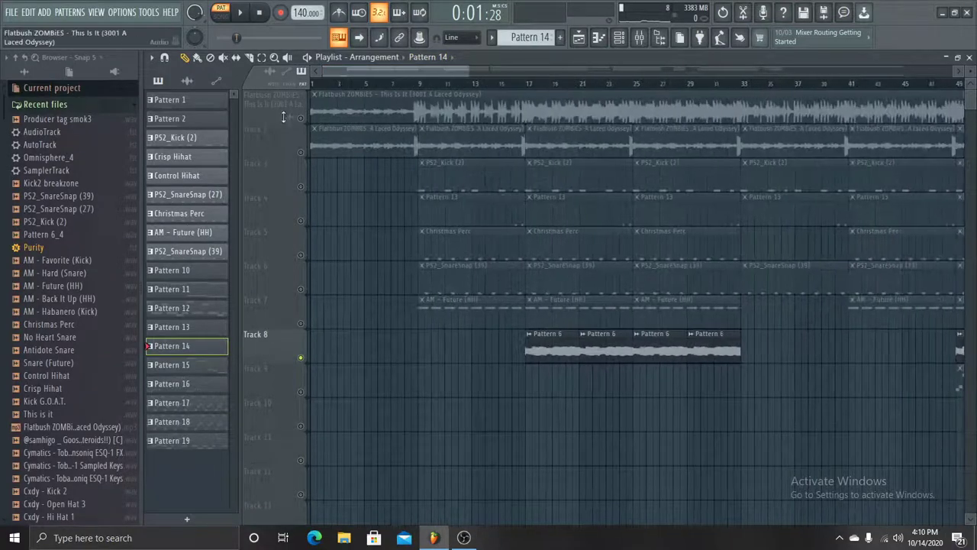
pyautogui.click(419, 84)
pyautogui.click(302, 153)
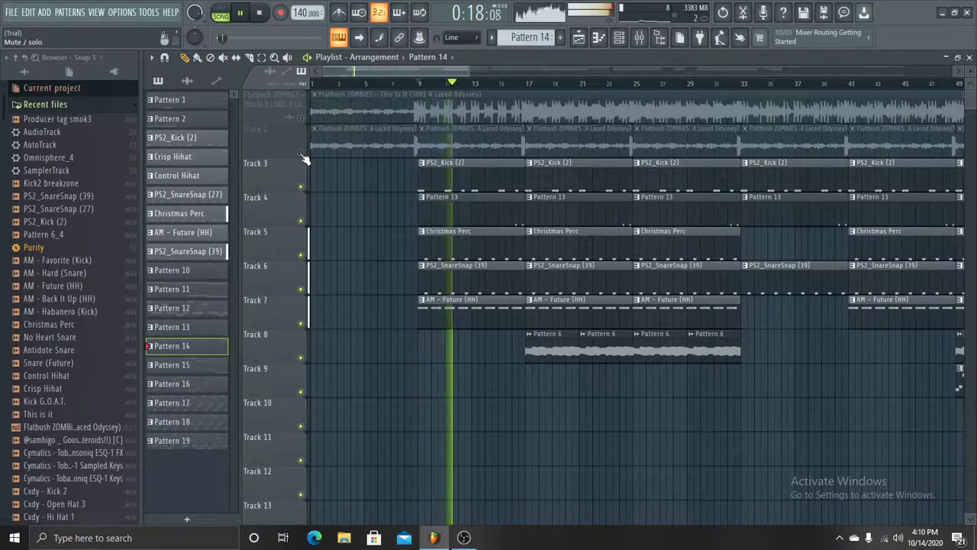
pyautogui.press('space')
# Step: Unmute the sample on Track 2 and play the full arrangement from the start, with the playlist following the playhead
pyautogui.click(302, 152)
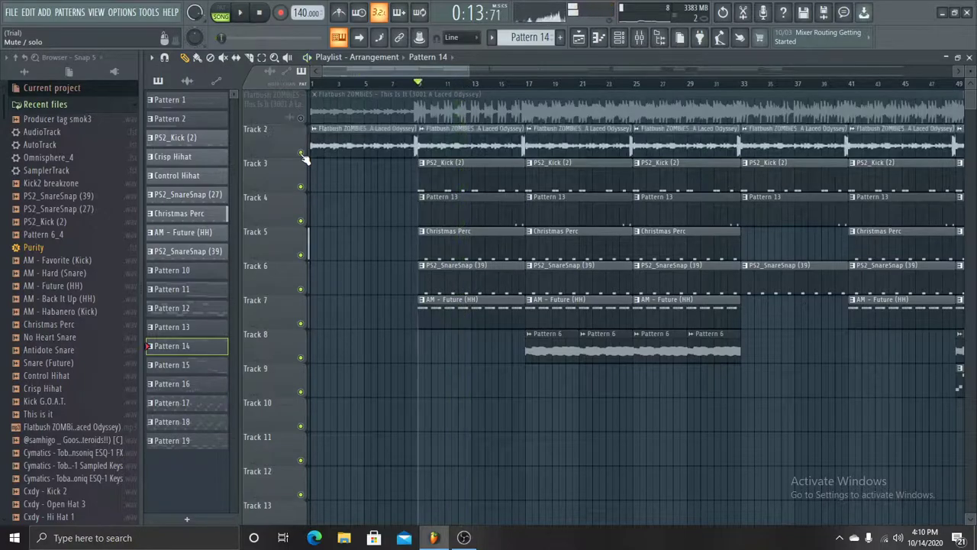
pyautogui.scroll(-5, 376, 252)
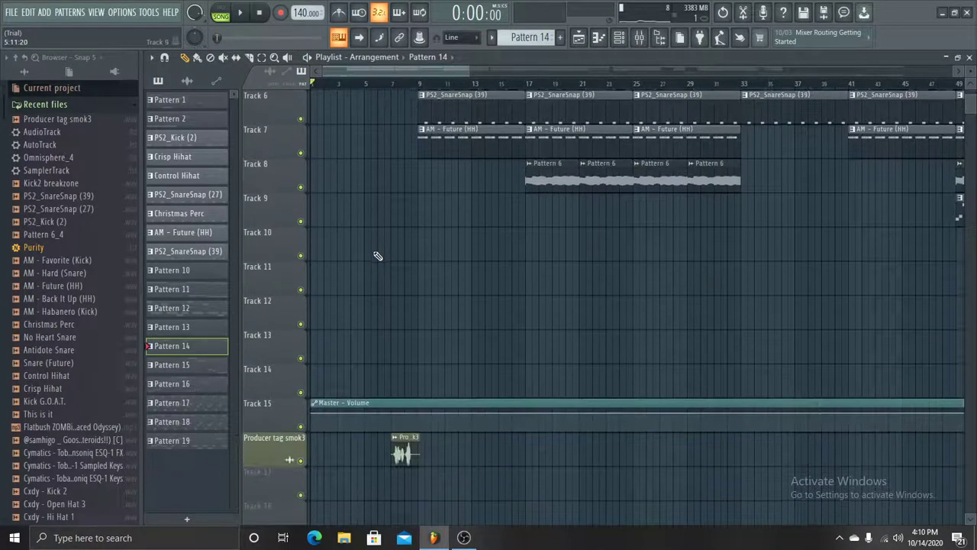
pyautogui.press('space')
pyautogui.moveTo(460, 74); pyautogui.dragTo(327, 71)
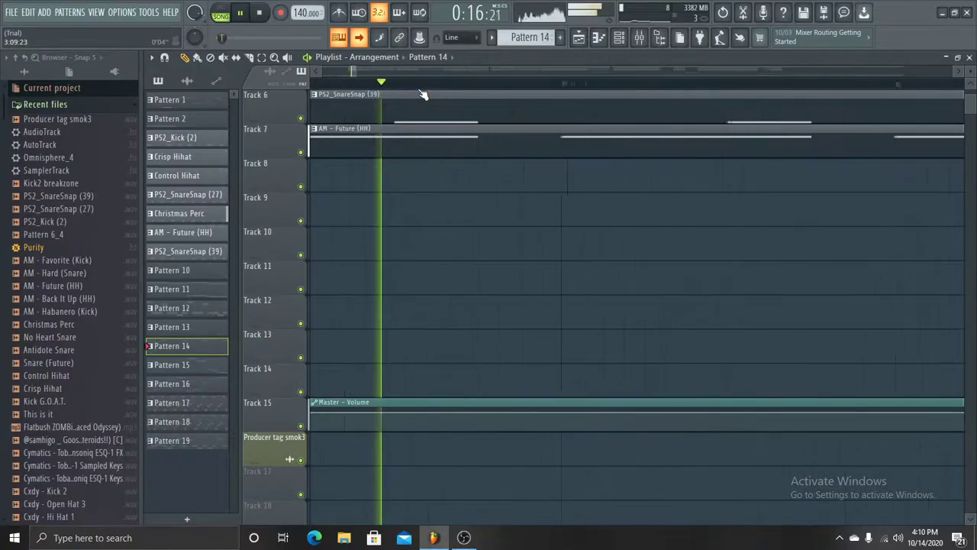
pyautogui.moveTo(973, 99); pyautogui.dragTo(974, 103)
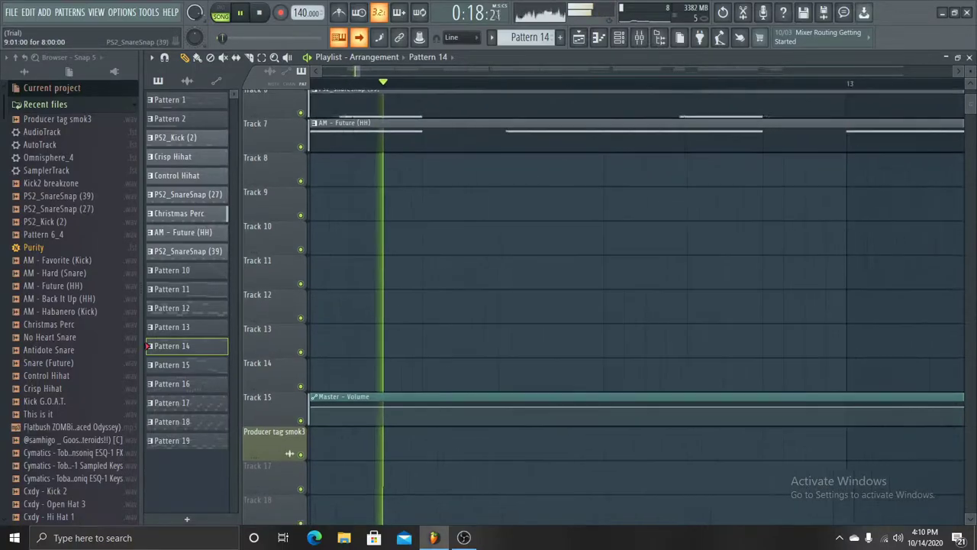
pyautogui.scroll(5, 973, 103)
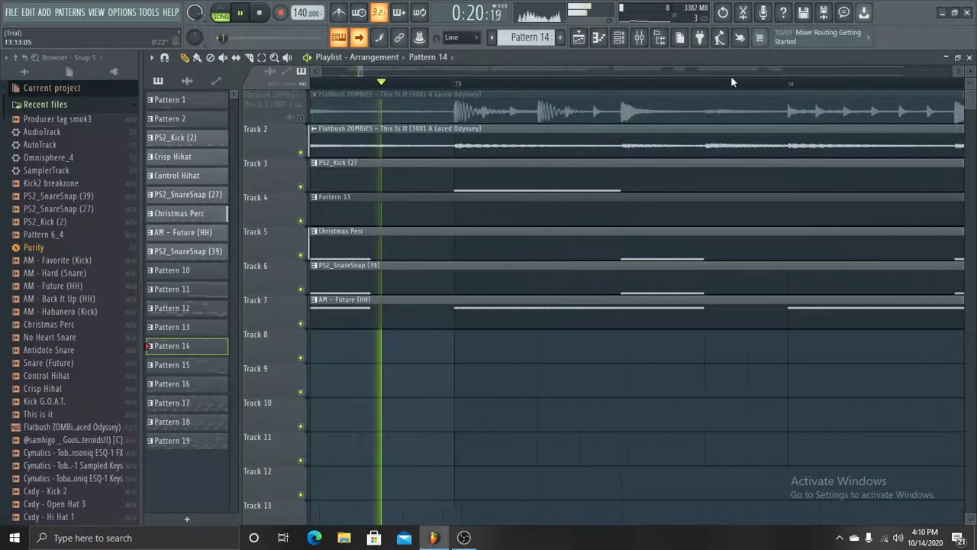
# Step: Reduce the playlist track height to zoom level 8 and follow the tracks as the song keeps playing
pyautogui.moveTo(970, 98); pyautogui.dragTo(970, 69)
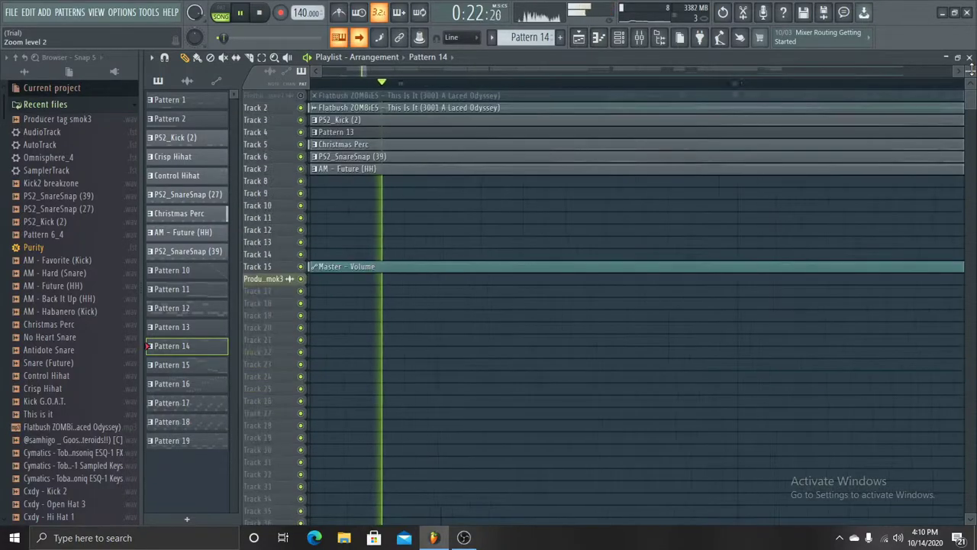
pyautogui.scroll(3, 970, 68)
pyautogui.scroll(-3, 970, 69)
pyautogui.scroll(3, 970, 69)
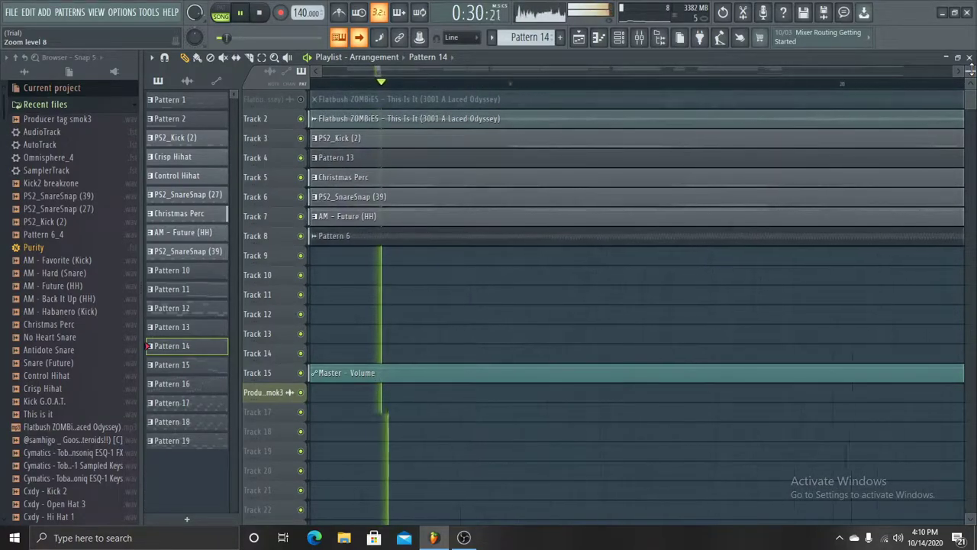
pyautogui.scroll(-1, 970, 68)
pyautogui.scroll(-2, 970, 68)
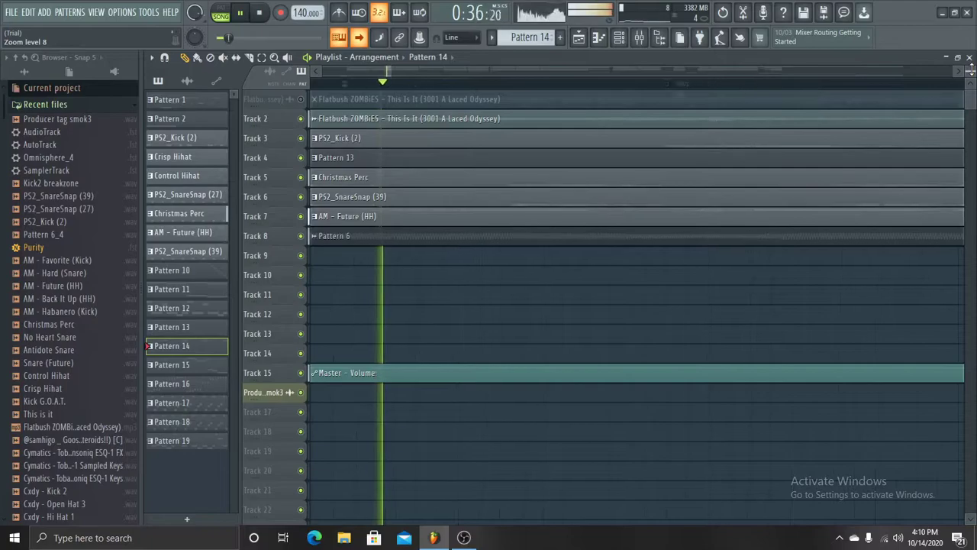
pyautogui.scroll(-4, 970, 69)
pyautogui.scroll(-5, 970, 69)
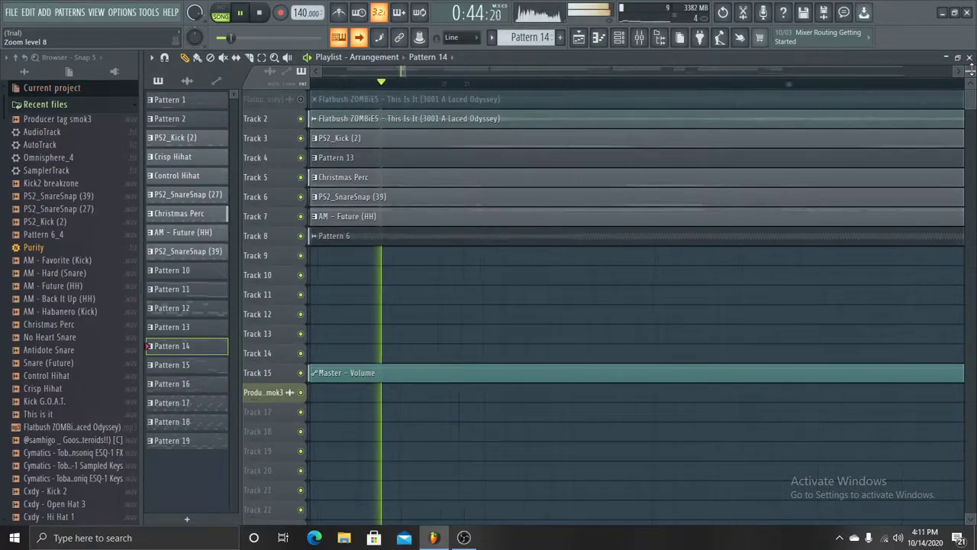
pyautogui.scroll(-3, 970, 69)
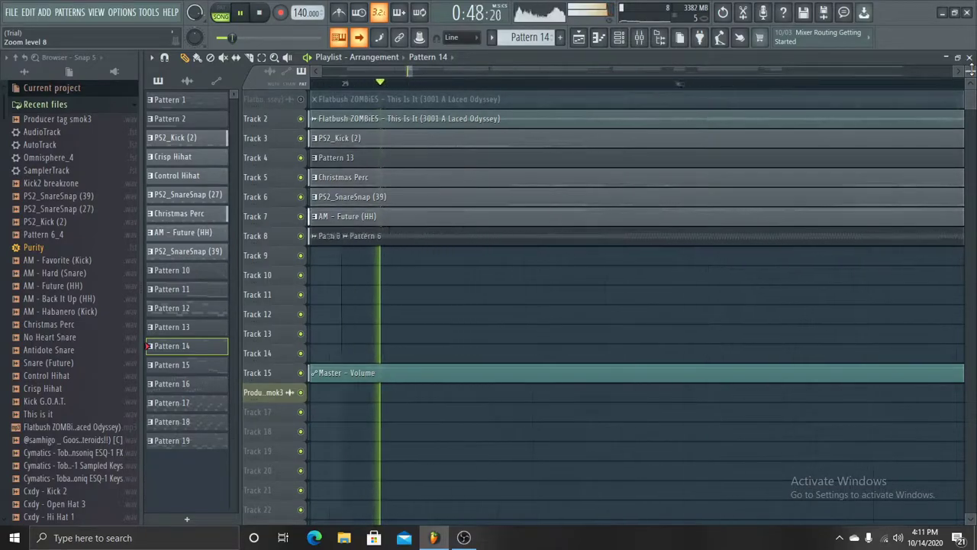